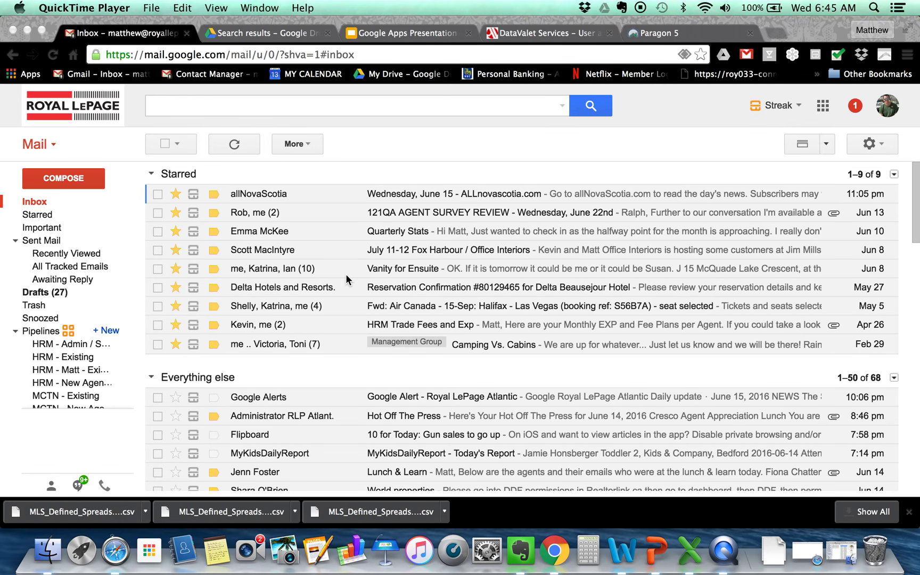
Examine the Preview Pane and other enabled labs in the mail settings, and leave without changing any of them.
left_click(883, 140)
left_click(876, 144)
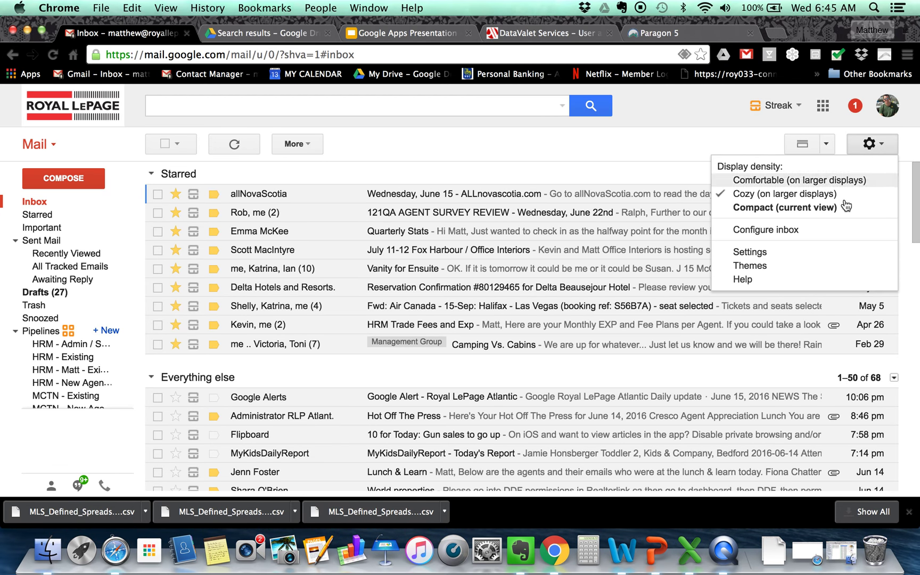
left_click(748, 255)
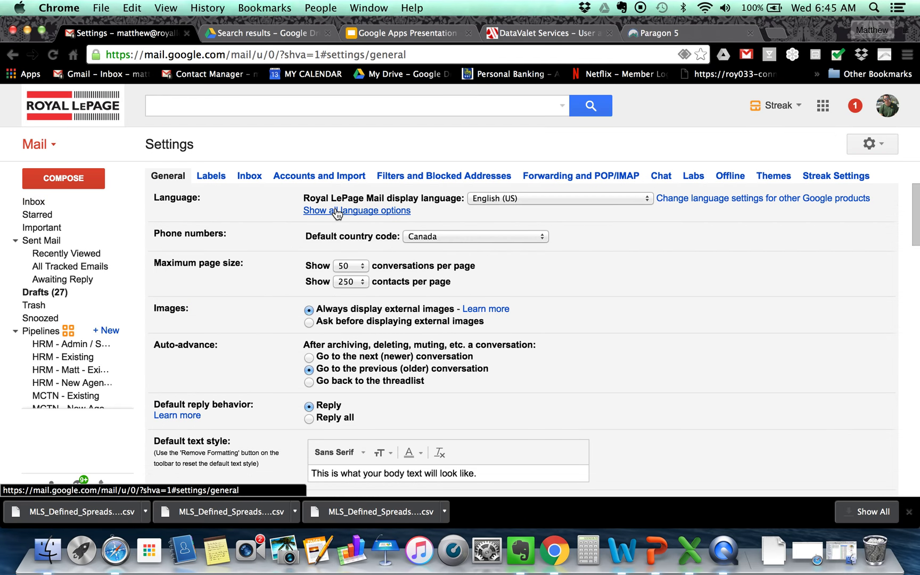
left_click(694, 176)
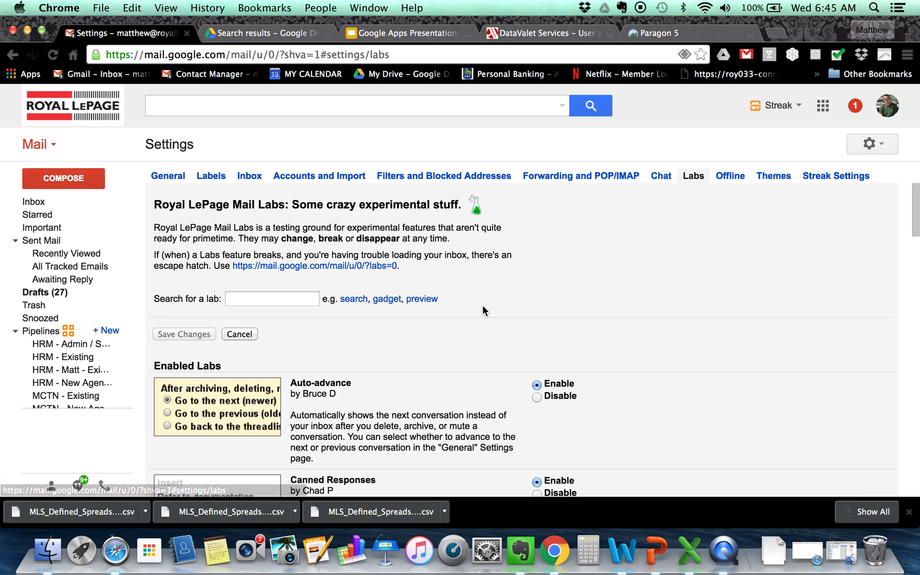
scroll(503, 319, "down", 3)
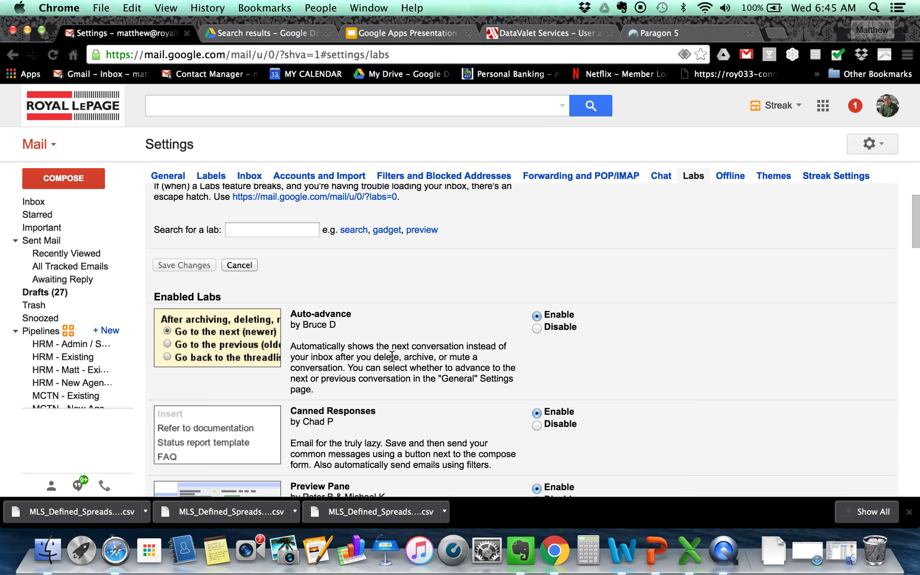
scroll(434, 345, "down", 5)
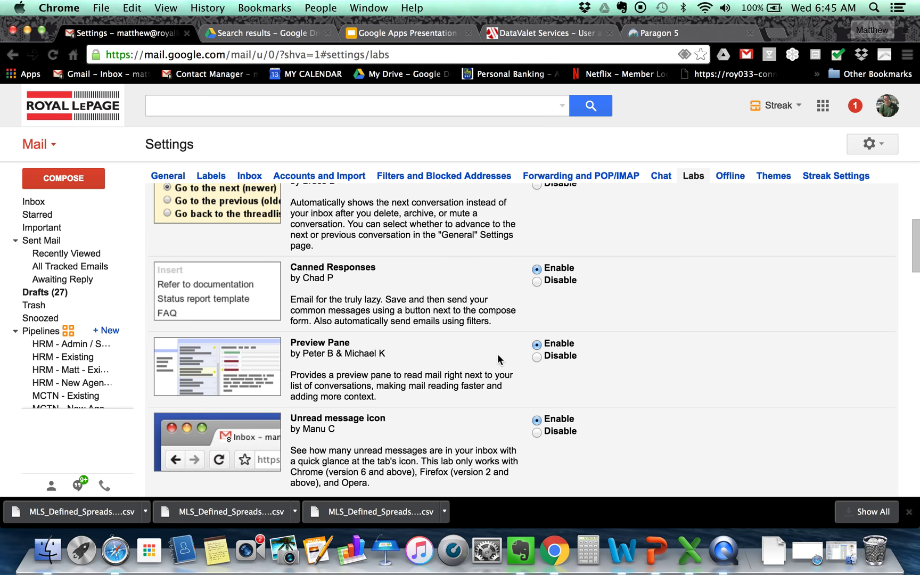
scroll(454, 365, "down", 10)
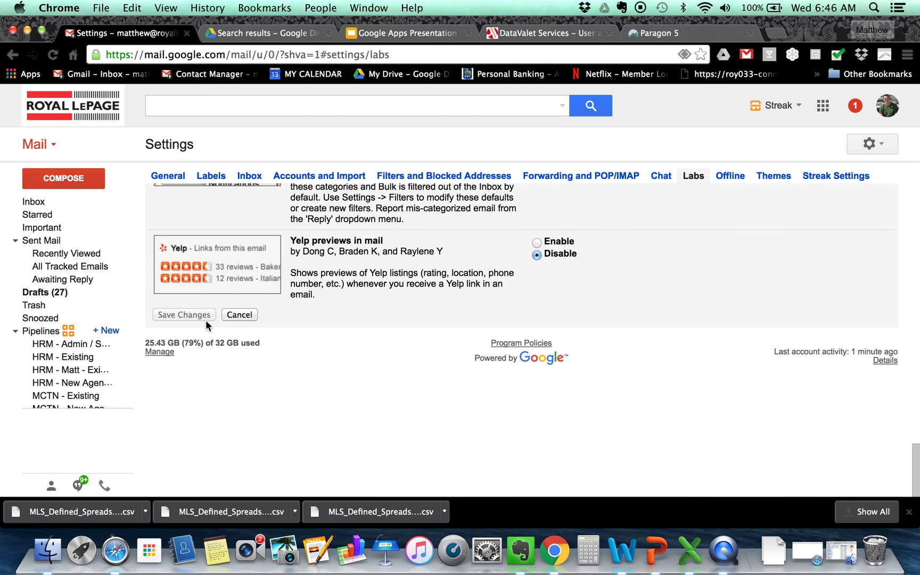
left_click(238, 315)
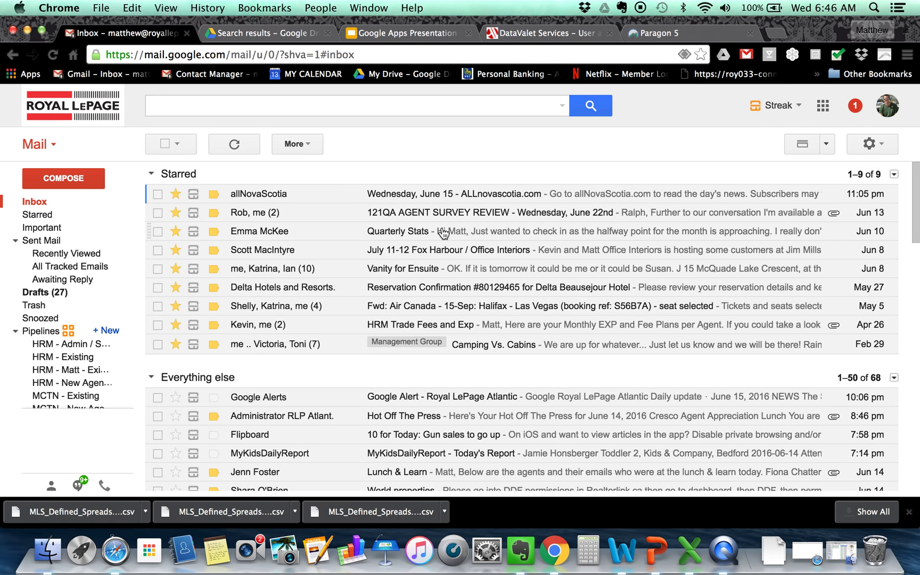
Switch the inbox to a vertical split and preview the first few starred messages beside the list.
left_click(826, 144)
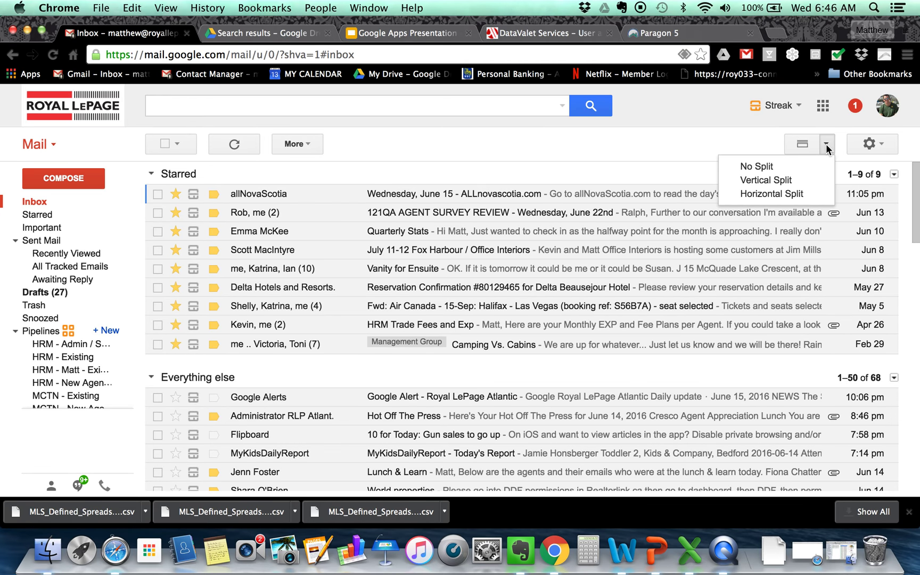
left_click(759, 181)
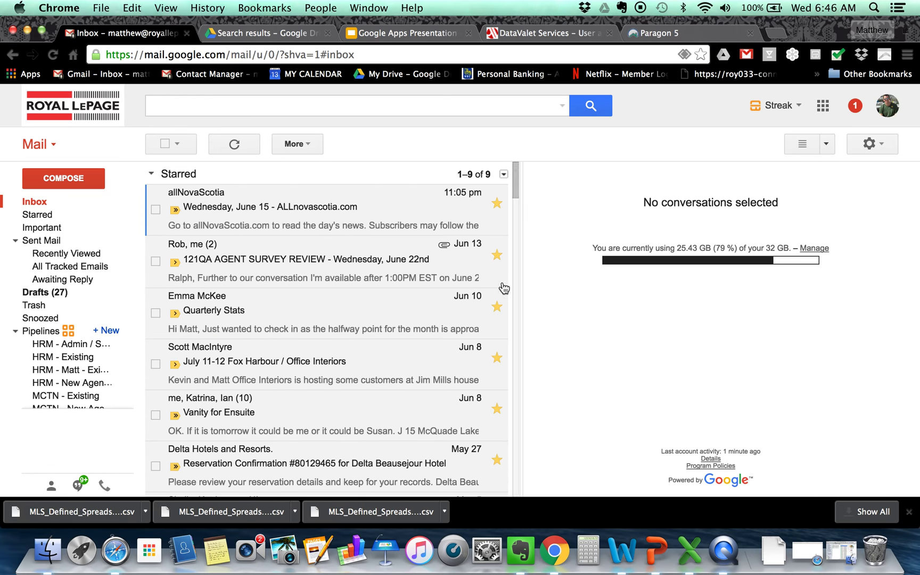
left_click(336, 213)
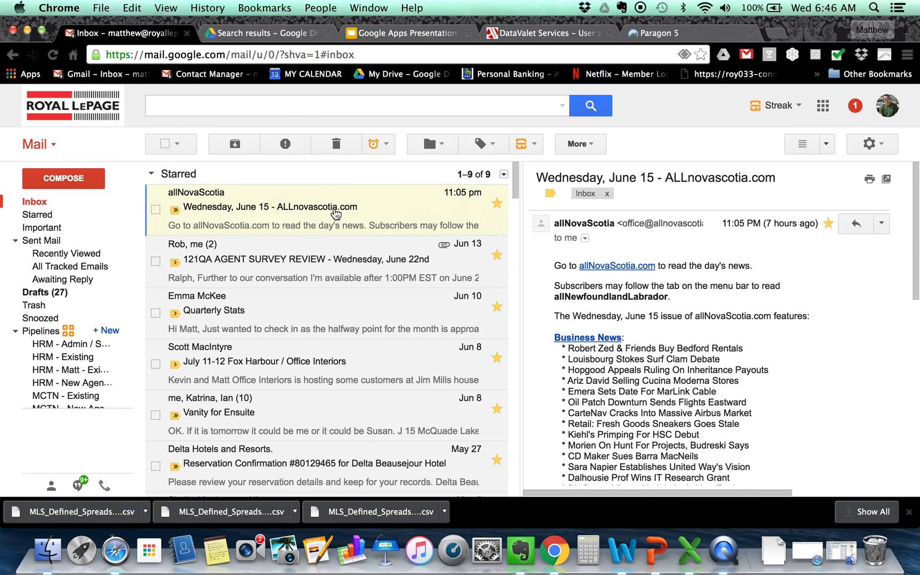
key("Down")
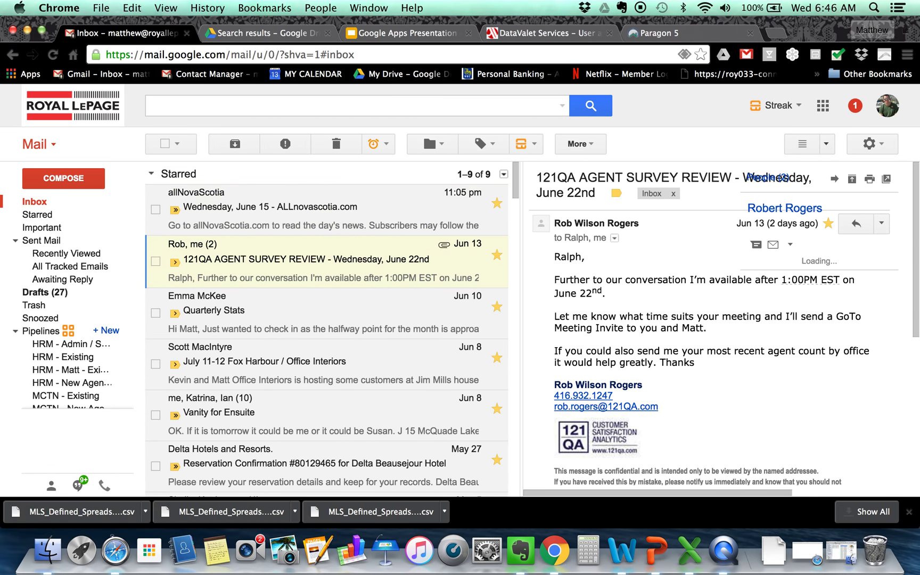
key("Down")
key("Up")
key("Up")
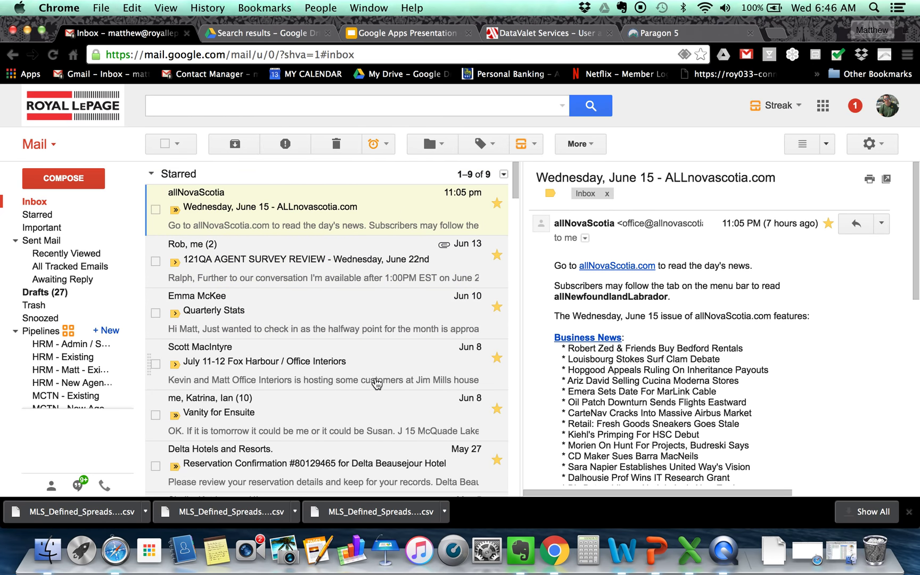
Read the Google Alert message for Royal LePage Atlantic under Everything else in the preview pane.
scroll(373, 381, "down", 9)
scroll(365, 372, "up", 2)
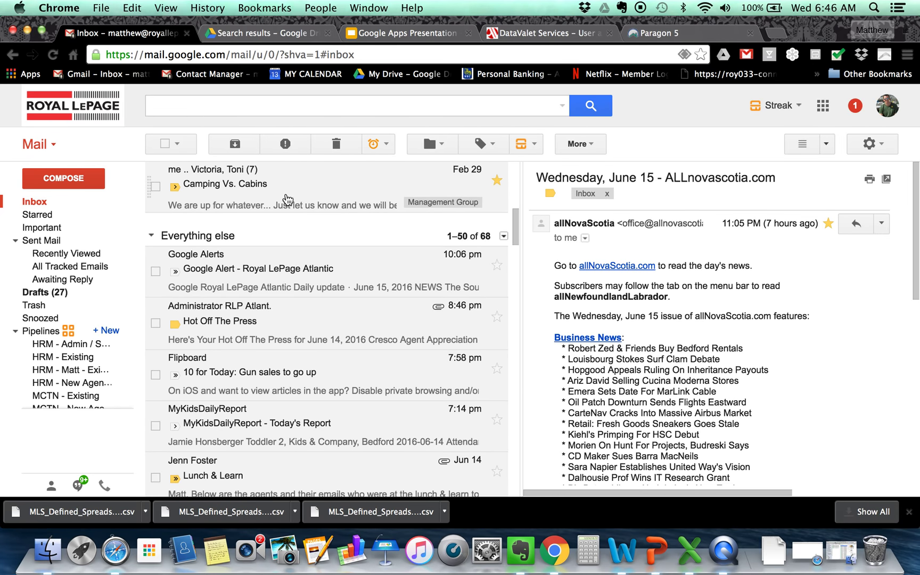
left_click(285, 274)
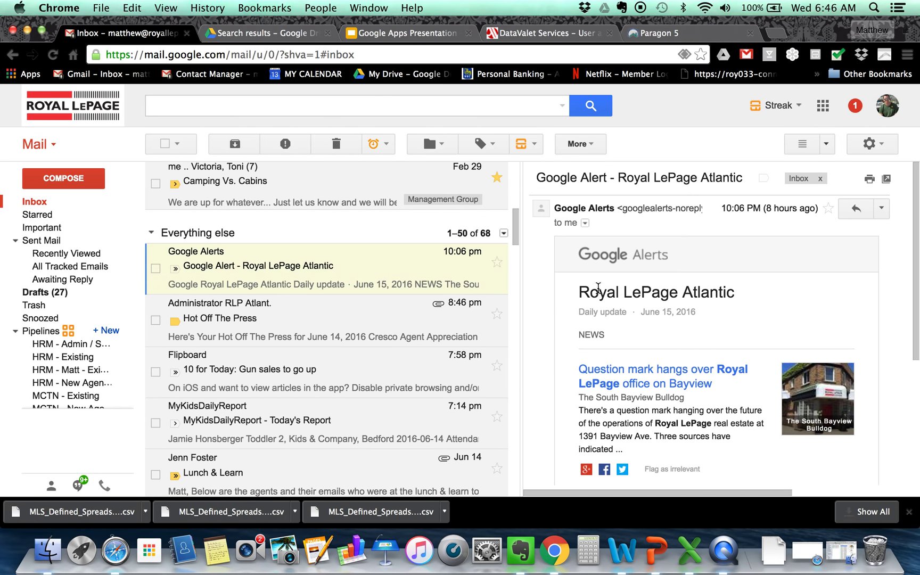
scroll(690, 351, "down", 5)
scroll(690, 355, "up", 5)
Switch the inbox to a horizontal split and enlarge the message list to show the start of Everything else.
left_click(825, 144)
left_click(779, 195)
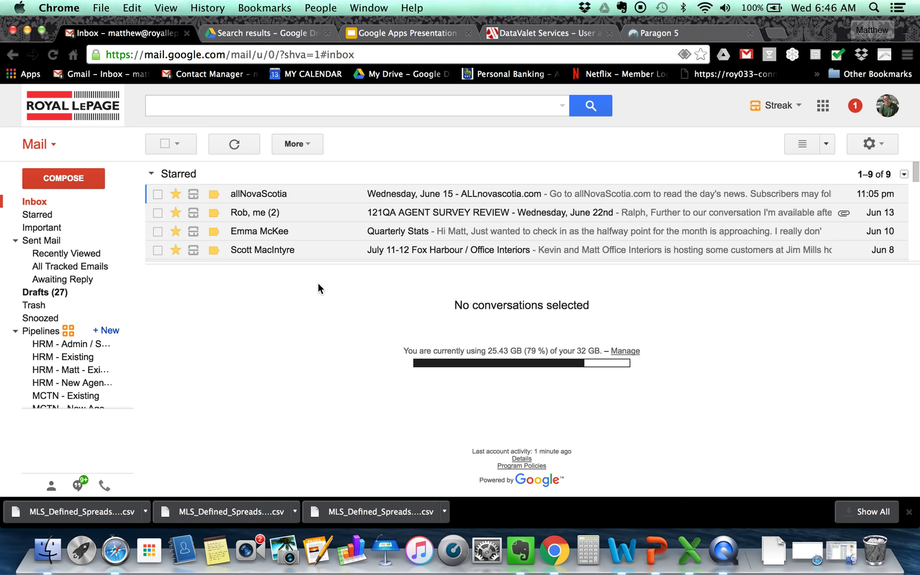
scroll(322, 239, "down", 3)
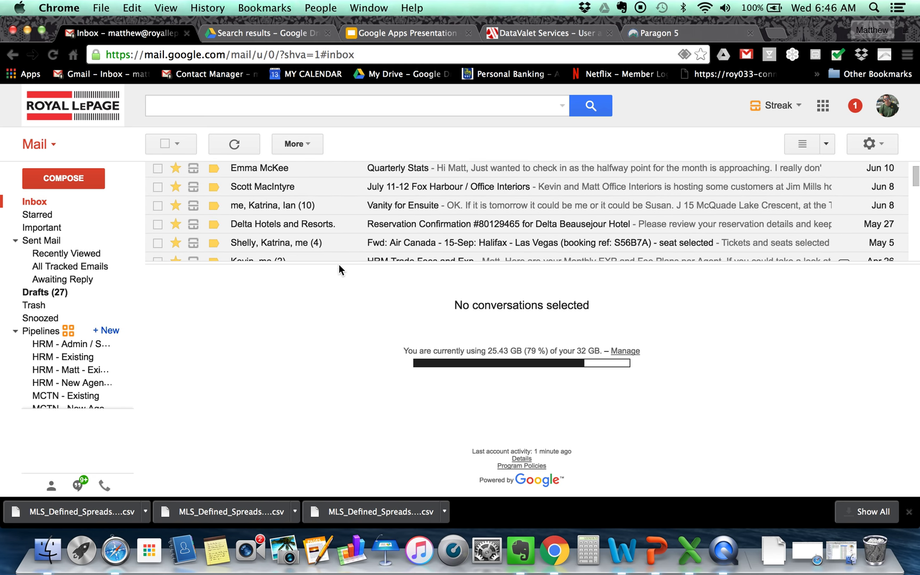
left_click_drag(339, 263, 340, 387)
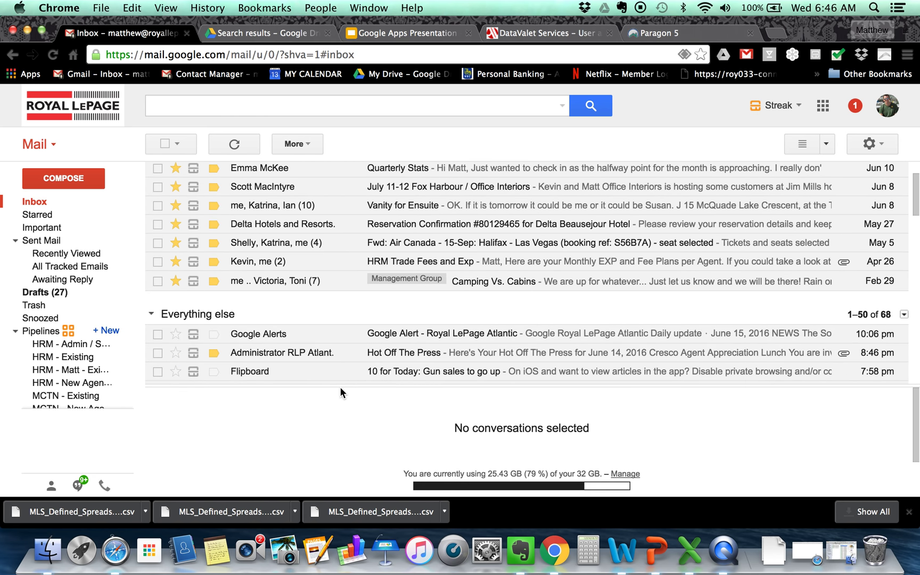
scroll(349, 277, "up", 3)
scroll(348, 271, "down", 4)
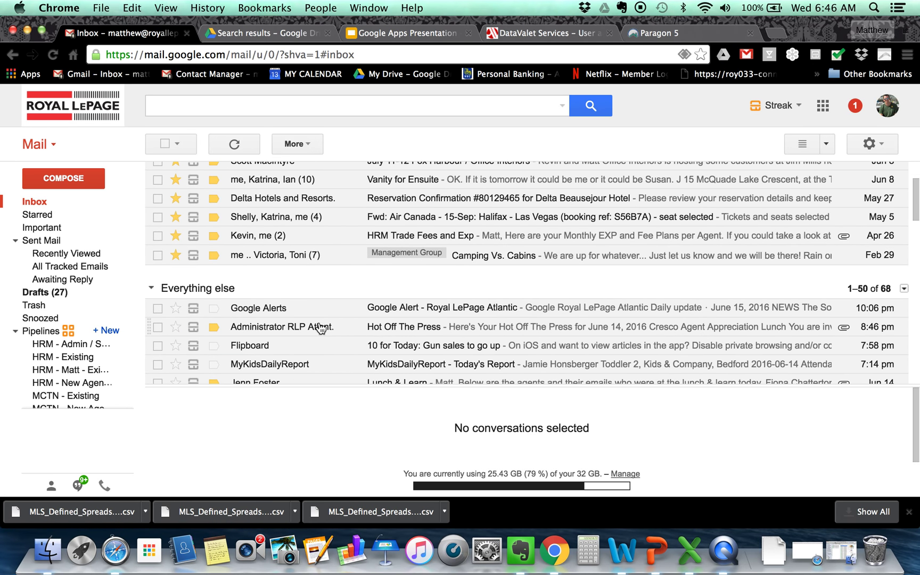
Read the Hot Off The Press message in the preview pane below the list.
left_click(281, 328)
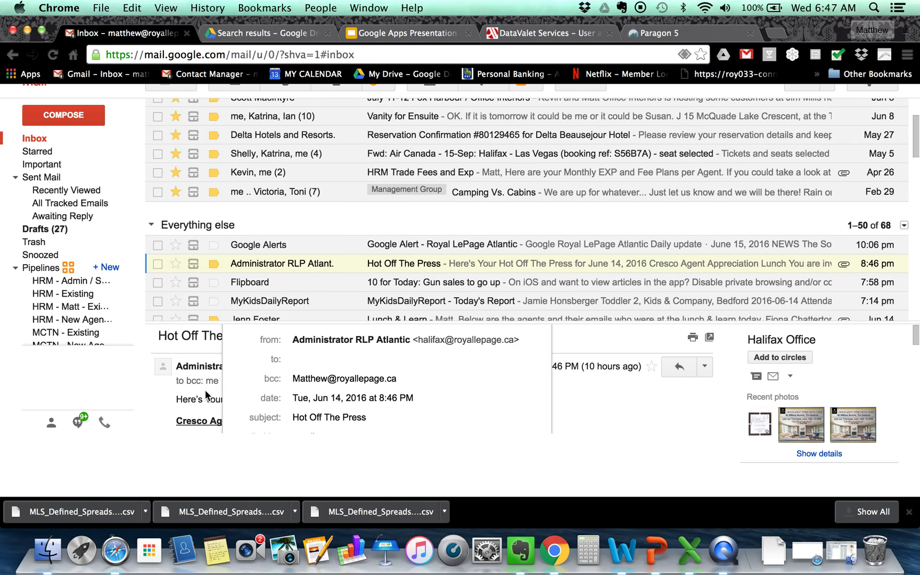
scroll(205, 392, "down", 5)
scroll(207, 395, "up", 5)
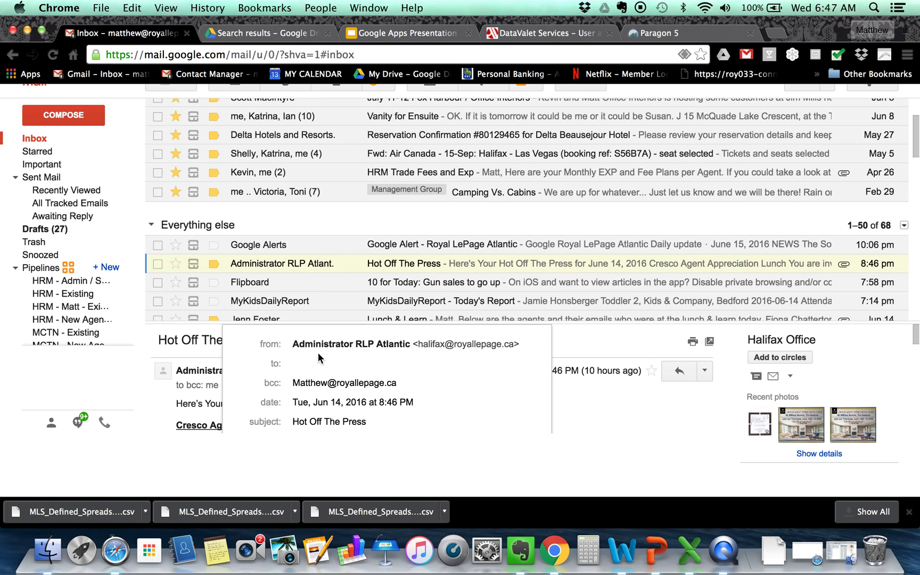
scroll(380, 365, "down", 5)
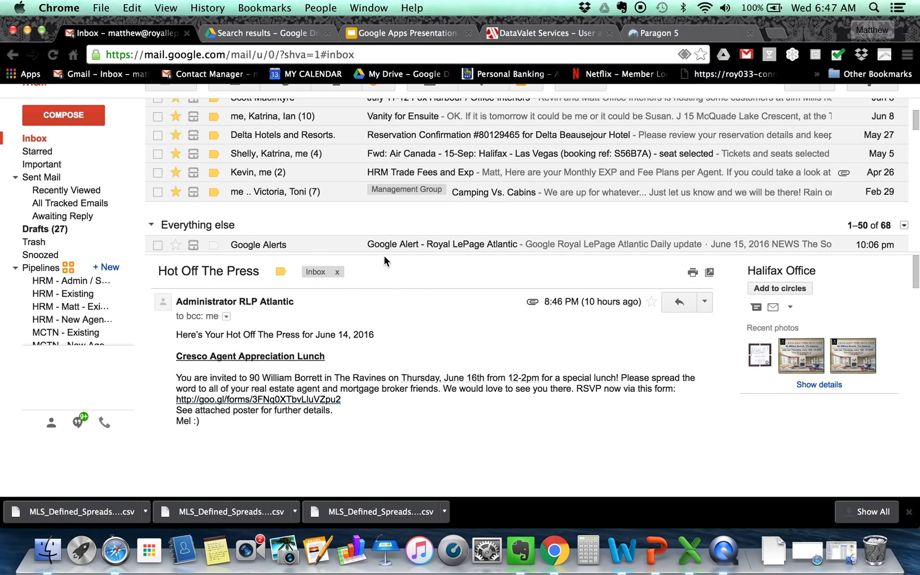
scroll(380, 365, "up", 5)
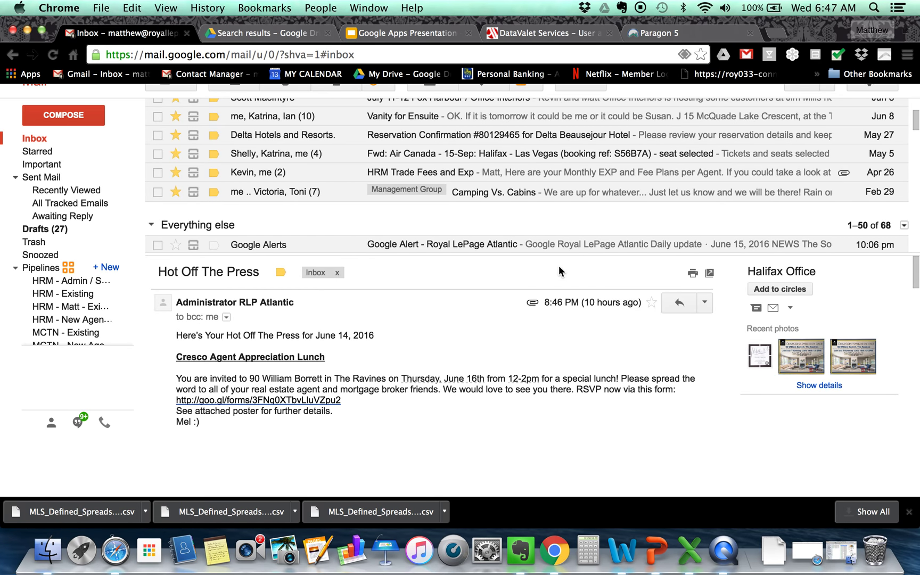
Make the message list taller to fit the whole Starred section, and return the inbox to No Split.
scroll(597, 235, "up", 4)
left_click_drag(575, 255, 573, 299)
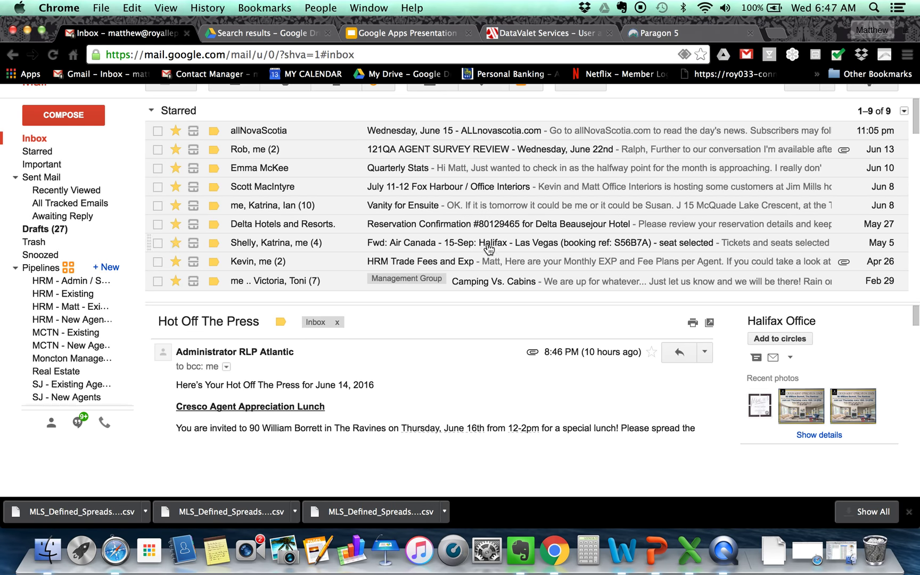
left_click(832, 87)
left_click(748, 120)
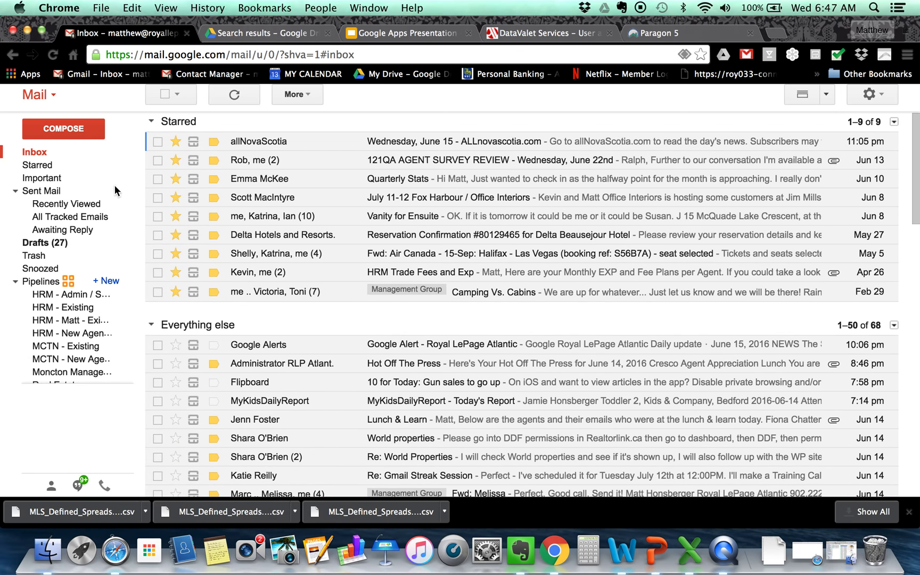
Examine the Canned Responses lab in the mail settings and return to the inbox.
left_click(882, 98)
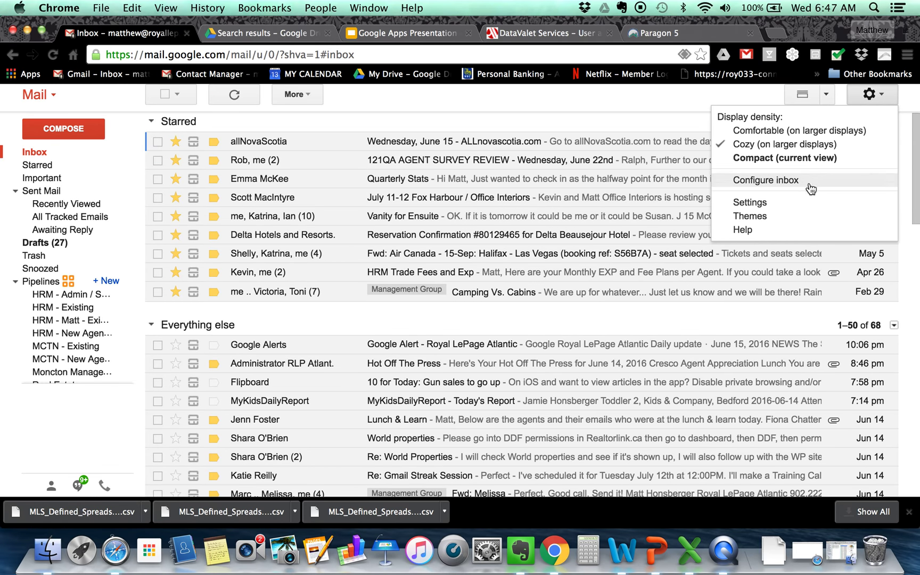
left_click(748, 204)
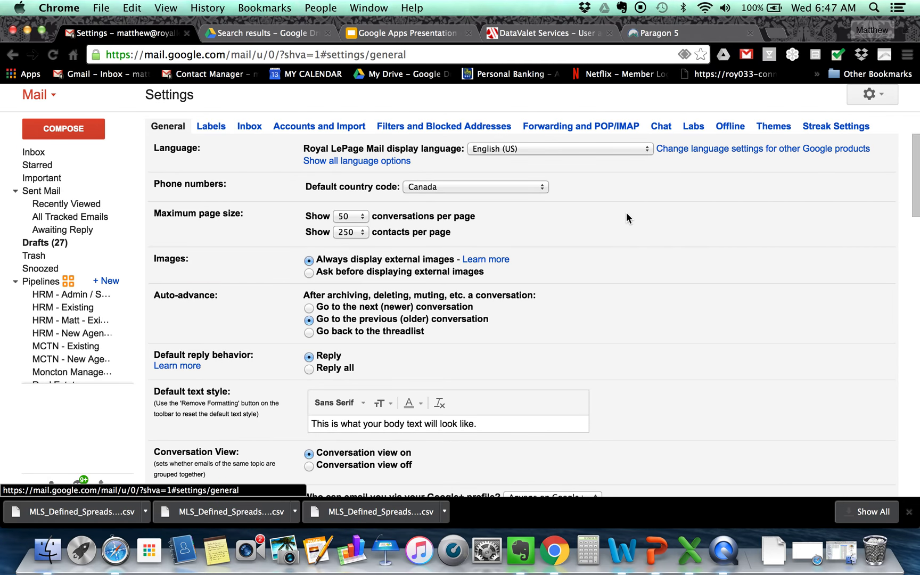
left_click(694, 127)
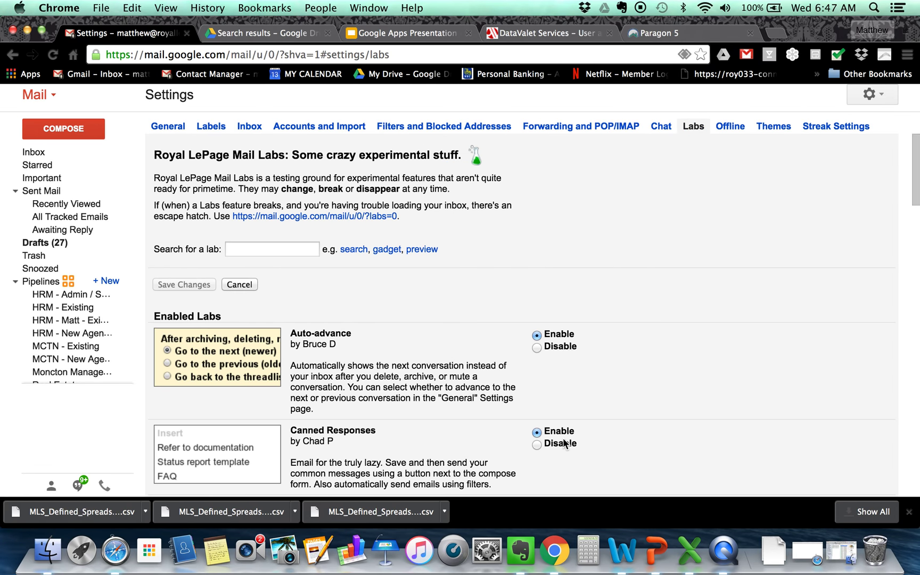
scroll(608, 400, "down", 3)
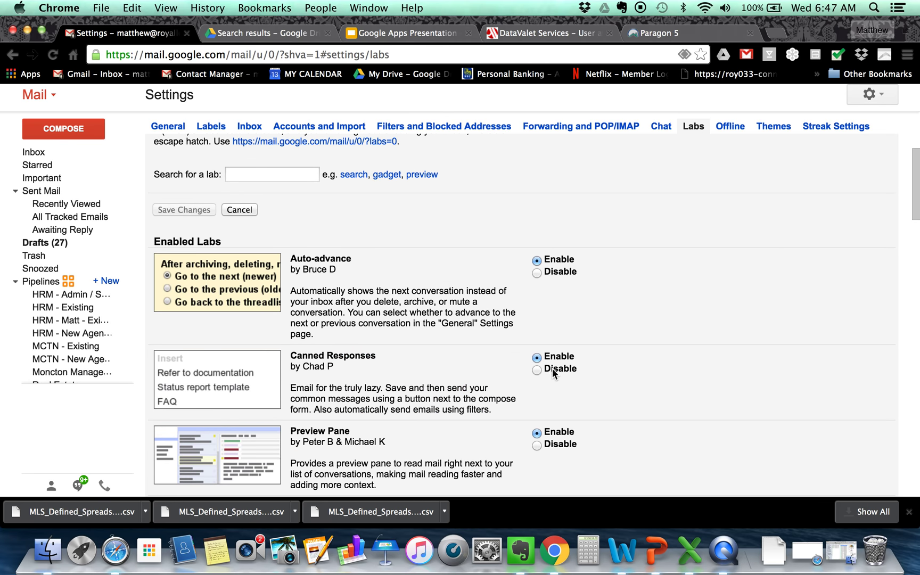
scroll(568, 384, "down", 10)
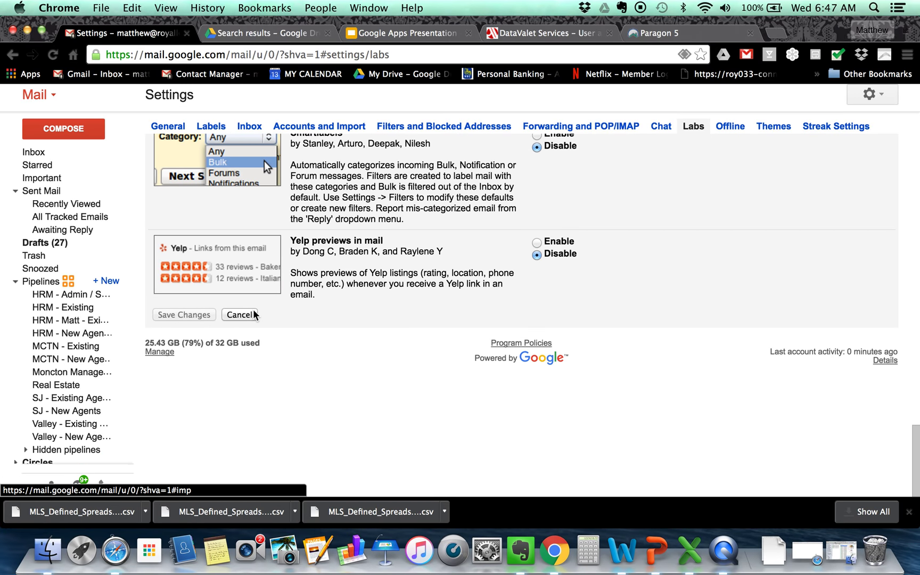
left_click(33, 153)
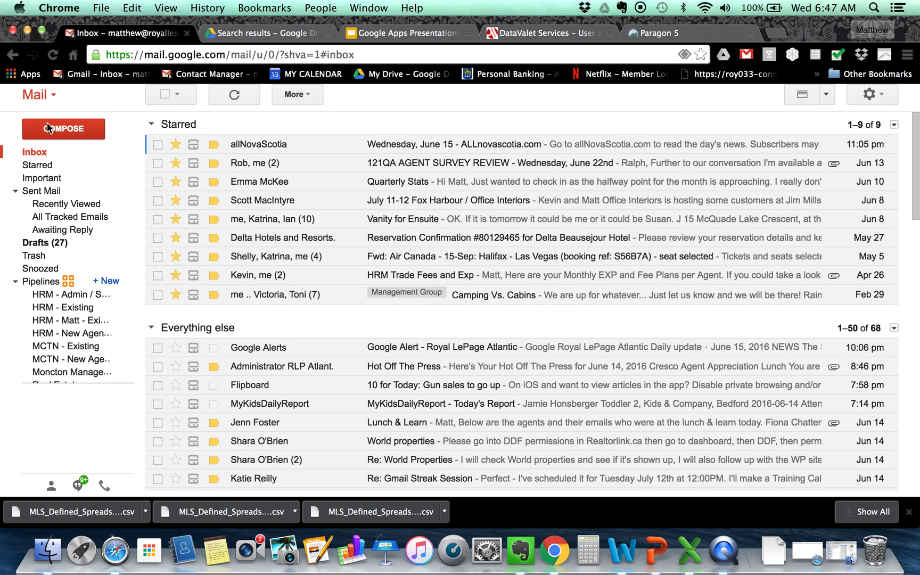
Start a new message with the subject "Weekly Client Update".
left_click(64, 130)
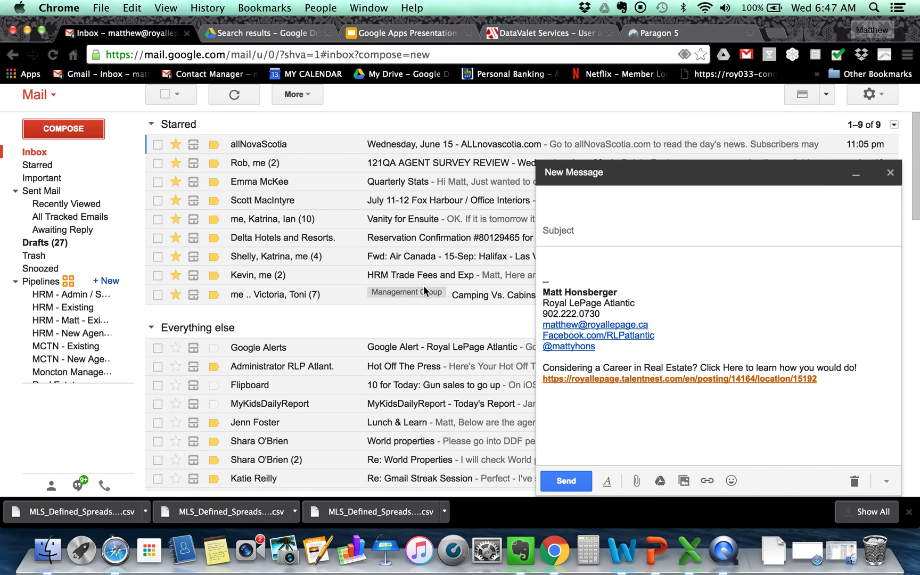
left_click(553, 233)
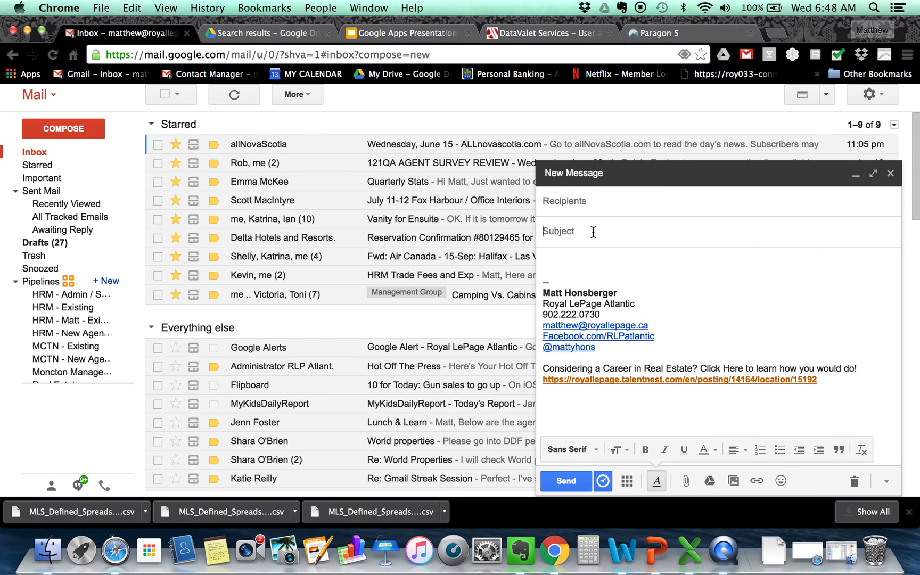
type("Weekly Client Update")
Begin the message body with the greeting "Hi <<Client Name>>," followed by a blank line.
left_click(581, 261)
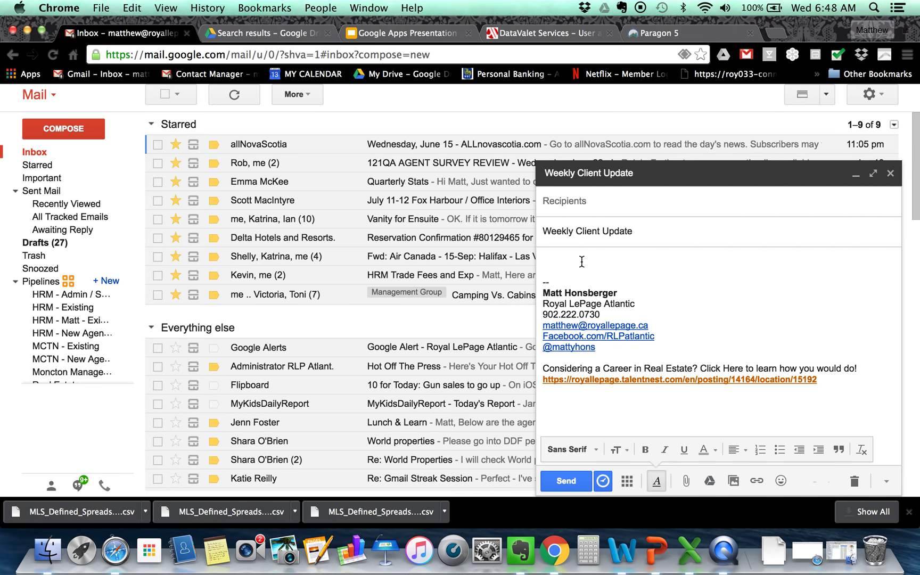
type("Hi")
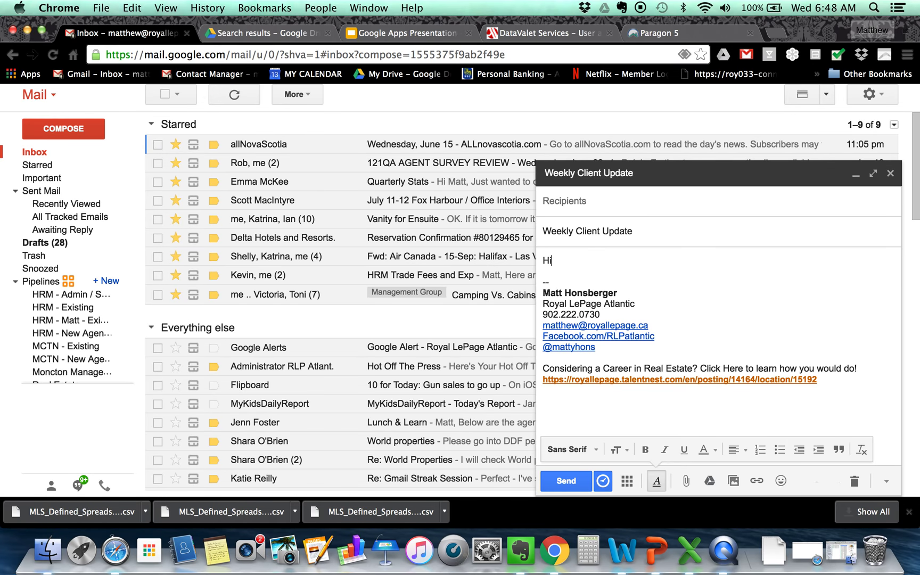
type(" XXXXXXXX")
key("BackSpace")
key("BackSpace")
key("BackSpace")
key("BackSpace")
key("BackSpace")
key("BackSpace")
key("BackSpace")
type("<<Client Name>>,")
key("Return")
key("Return")
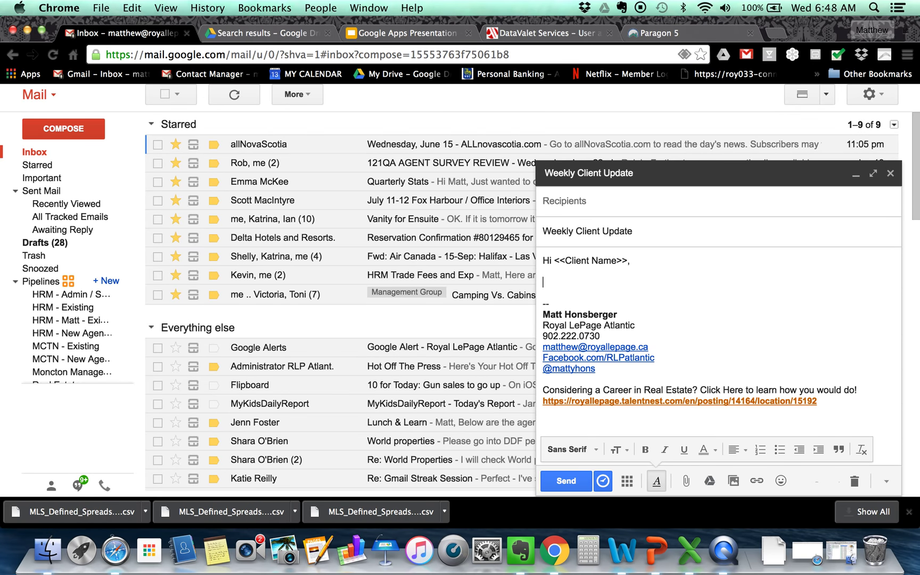
Add the opening sentence "Wanted to give you a quick update on the activity in your home this week.".
type("Wanted to give you a ")
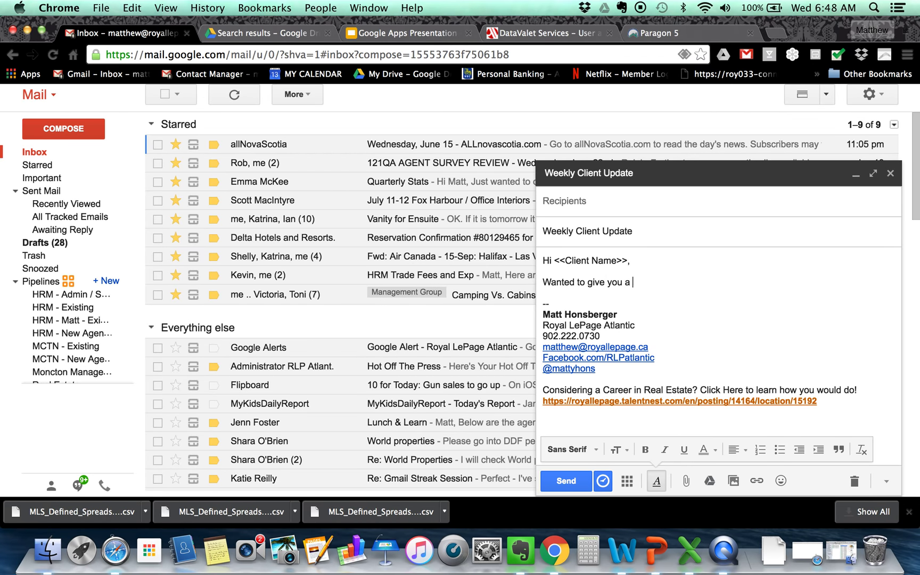
type("quick update on the activi")
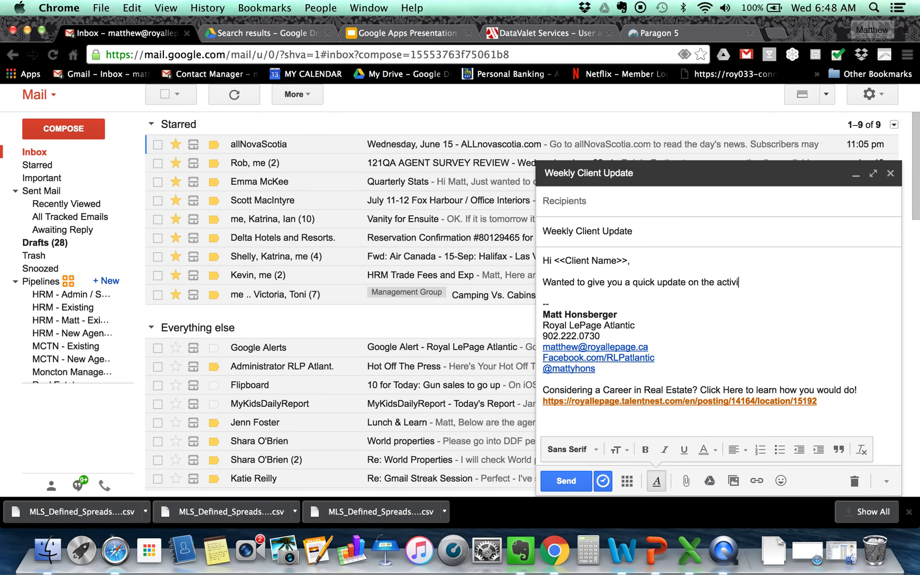
type("ty in your h")
type("s wee")
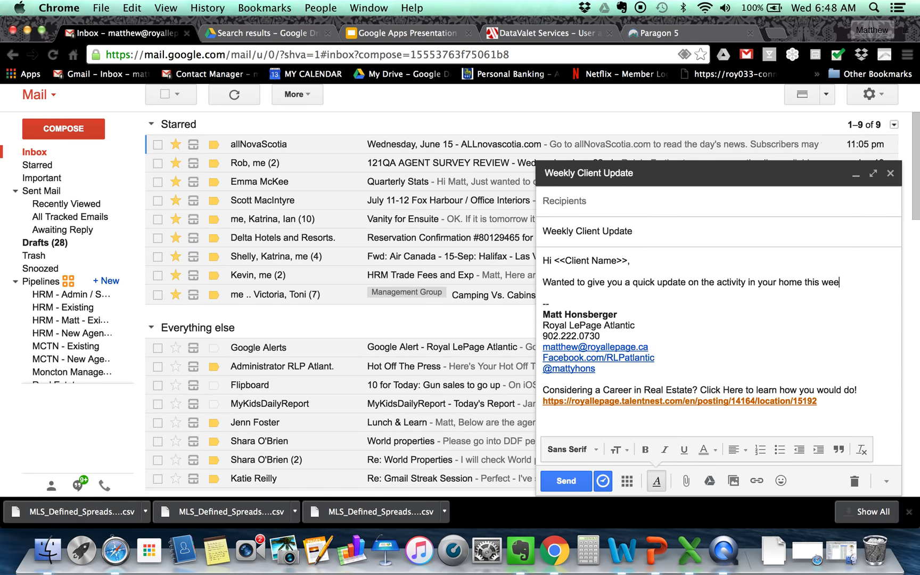
type("k.")
Add the placeholder "<<ACTIVITIES>>" as a separate paragraph below the opening sentence, followed by a blank line.
key("Return")
key("Return")
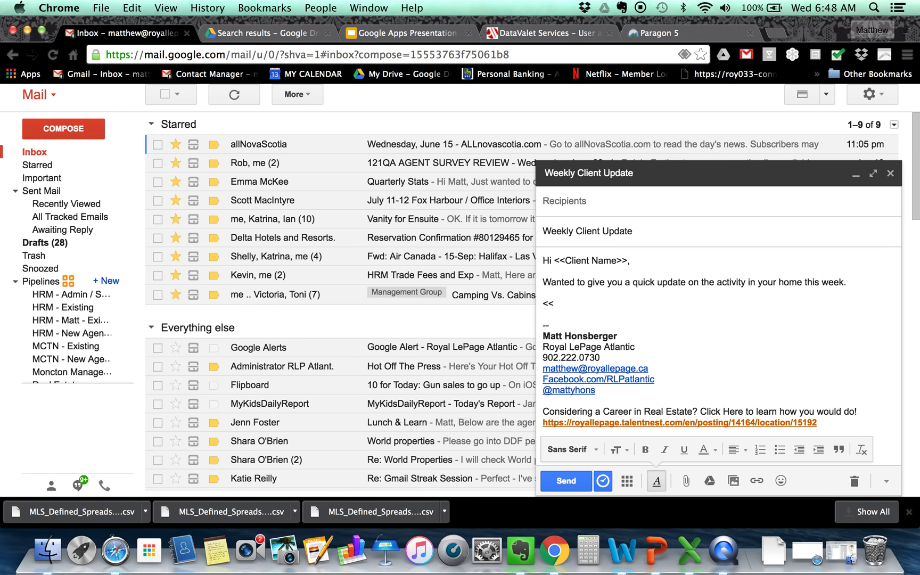
type("<<ACTIVITIES>>")
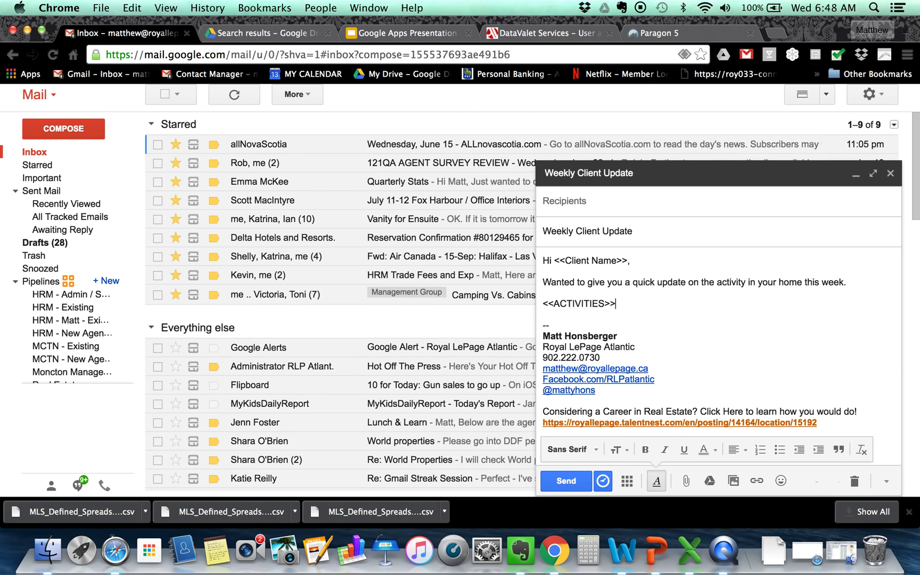
key("Return")
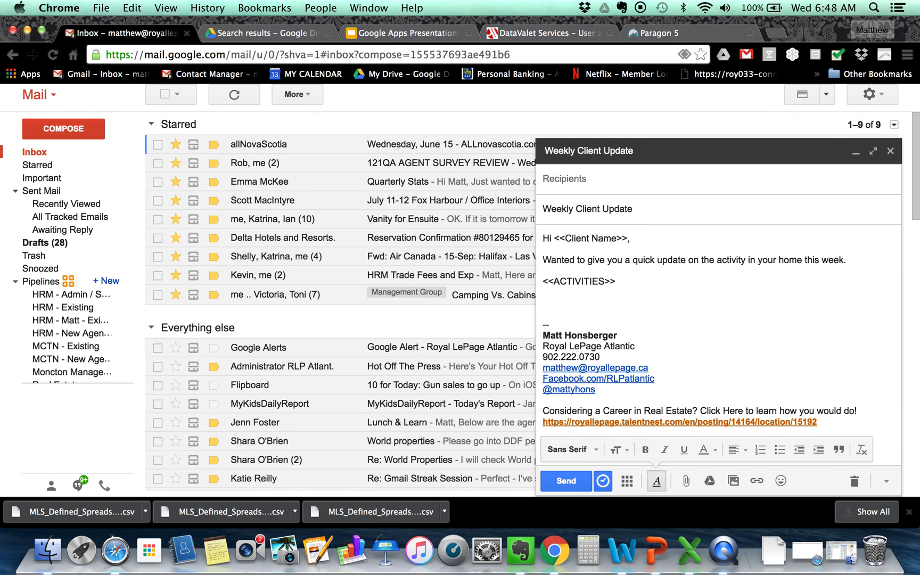
Start the closing paragraph with "If you have any questions about this Email, or any of the activities on the".
type("W")
type("If you have any")
type(" questions about this Emai")
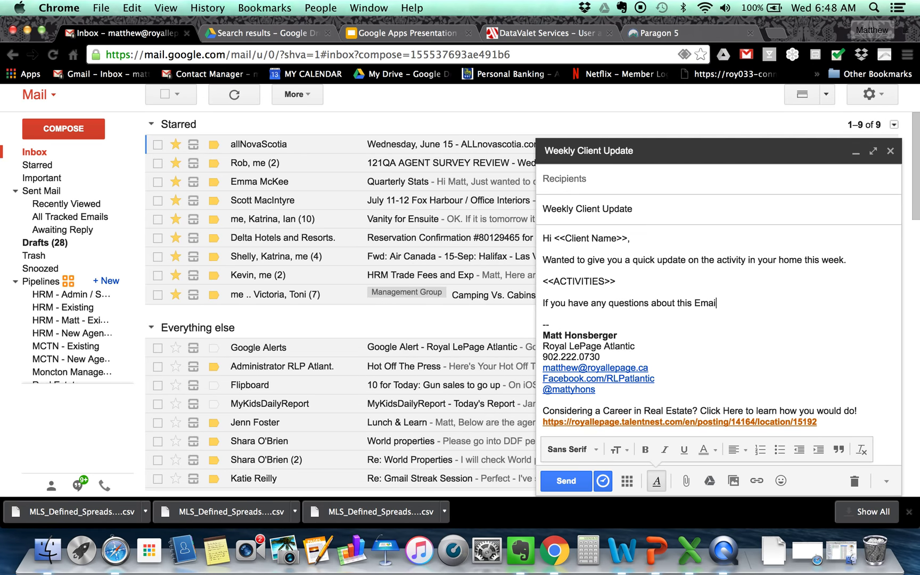
type("l, or any of hte")
key("BackSpace")
key("BackSpace")
key("BackSpace")
key("BackSpace")
type("the activities on the ")
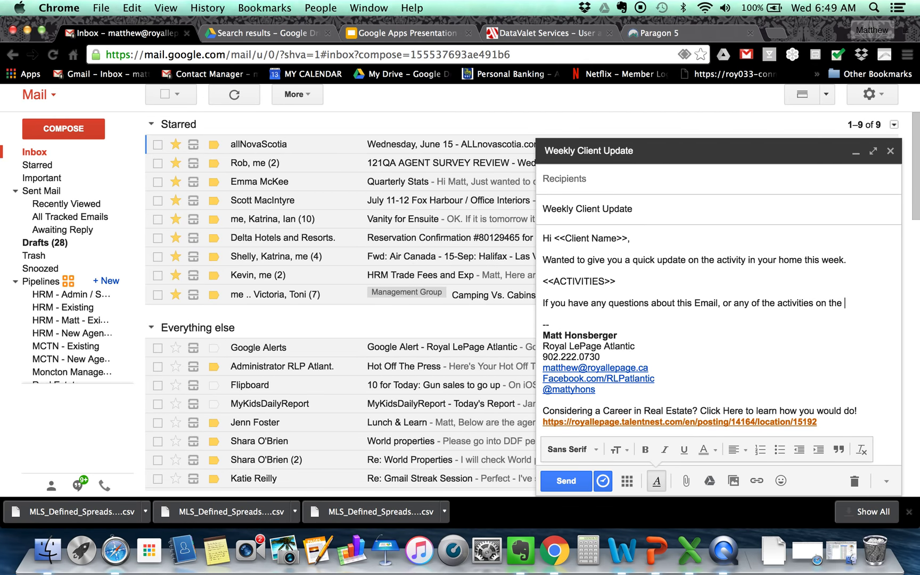
Complete the closing paragraph with "marketing of your home, please don't hesitate to contact me." and add the sign-off "Thanks," below it.
type("marketing of your home, please ")
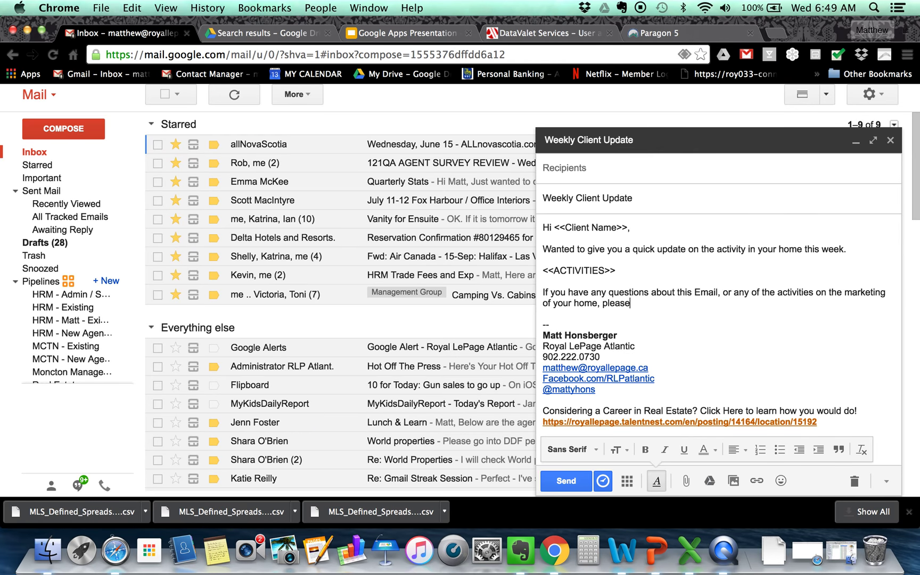
type("don't hesitate to contact me.")
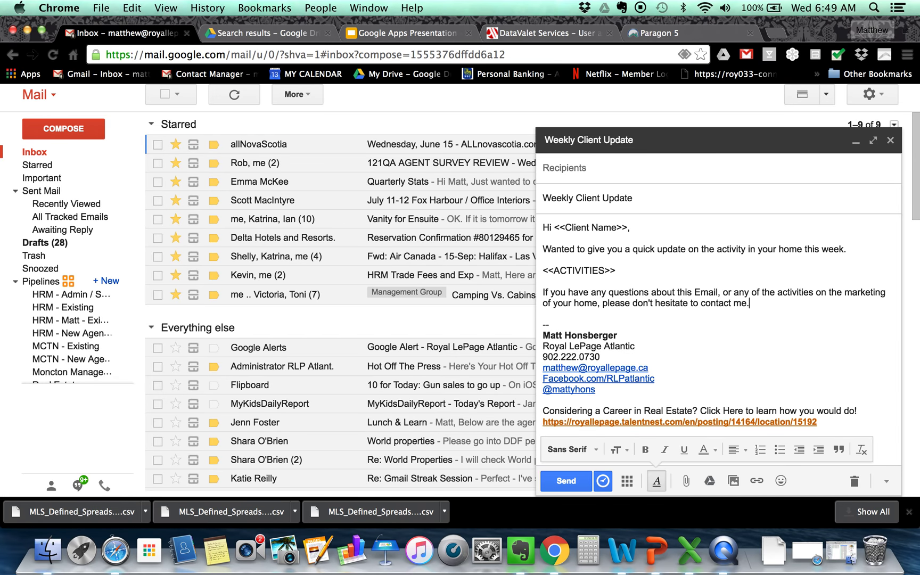
key("Return")
key("Return")
type("Thanks,")
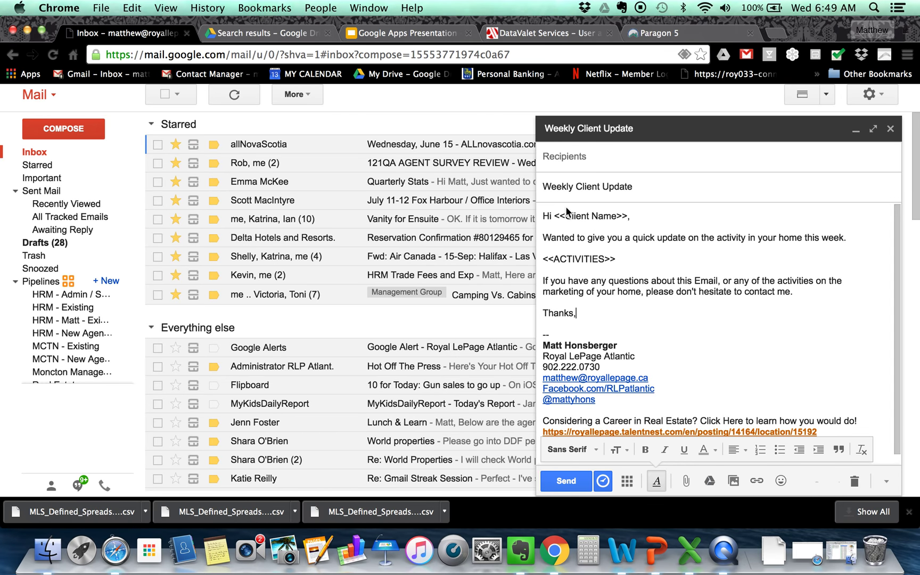
Save the message as a new canned response named "Weekly Client Update".
left_click(886, 480)
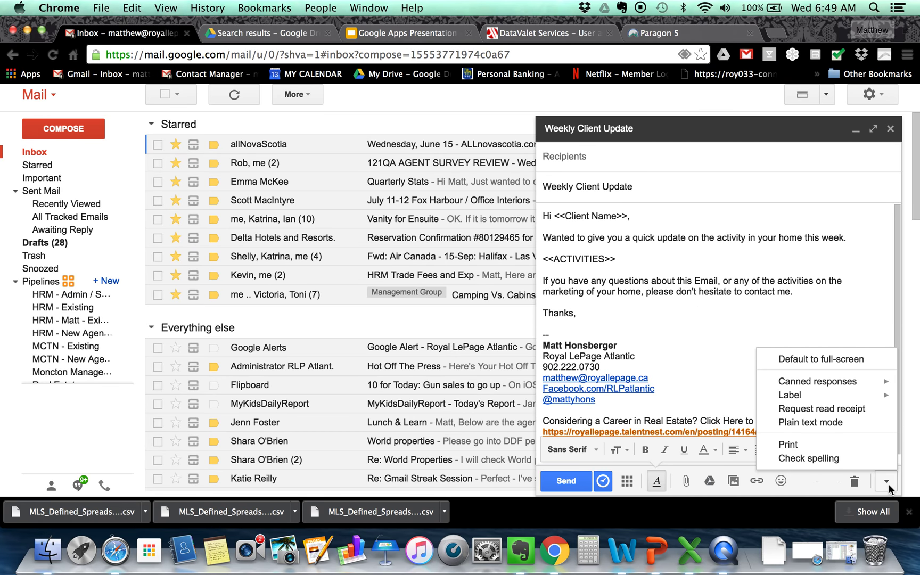
mouse_move(850, 384)
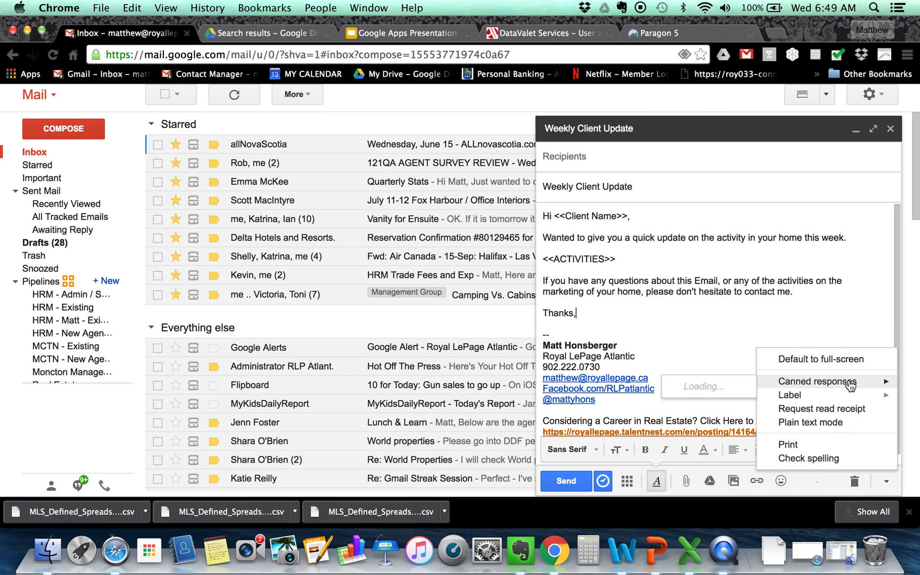
scroll(687, 360, "down", 3)
scroll(681, 294, "up", 4)
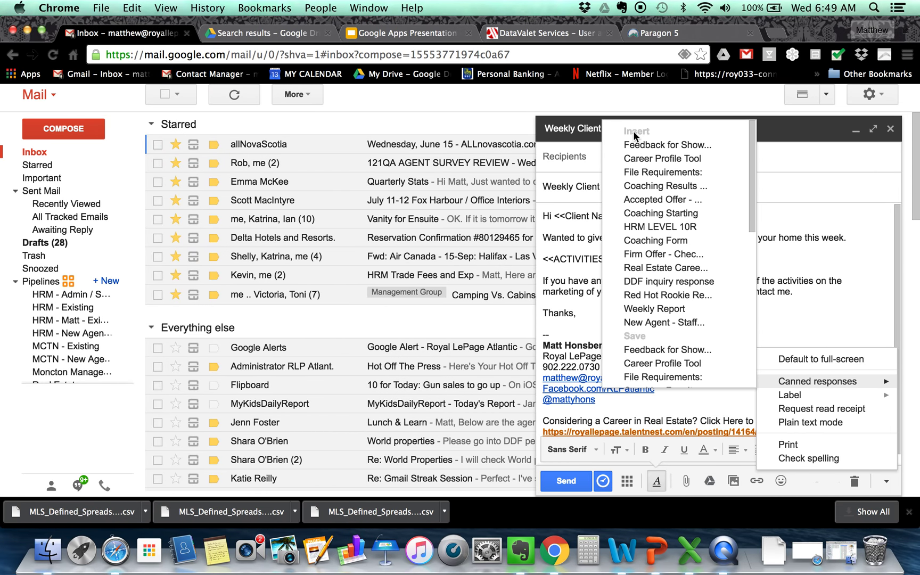
scroll(681, 351, "down", 4)
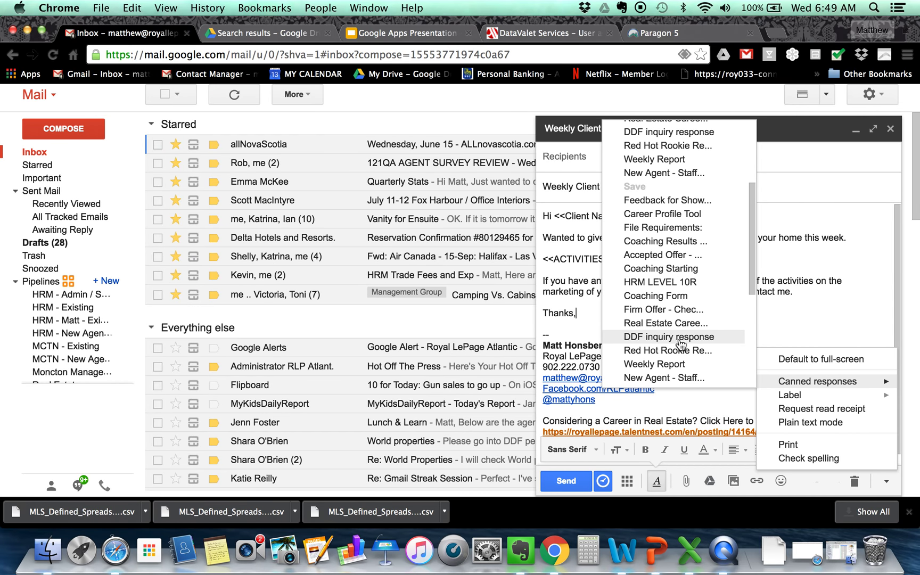
scroll(682, 343, "down", 4)
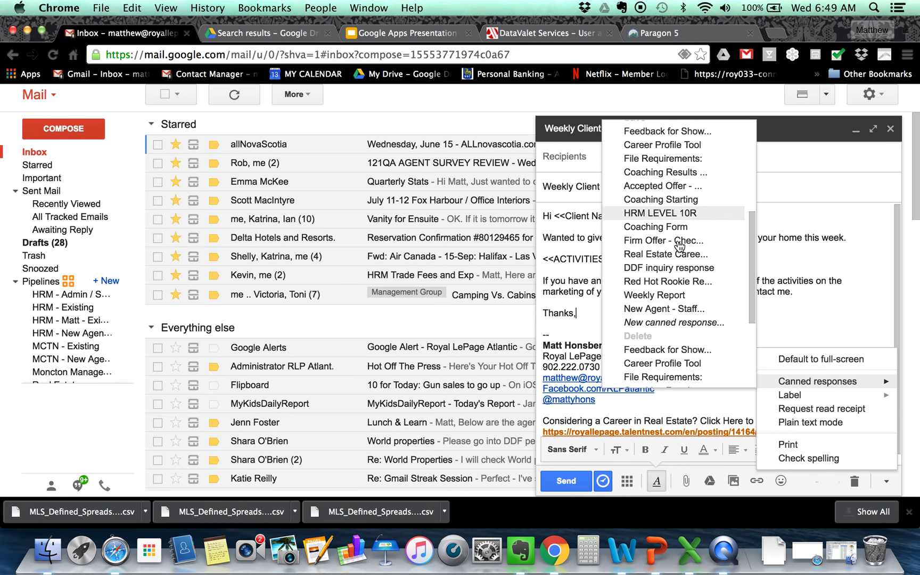
scroll(667, 305, "up", 4)
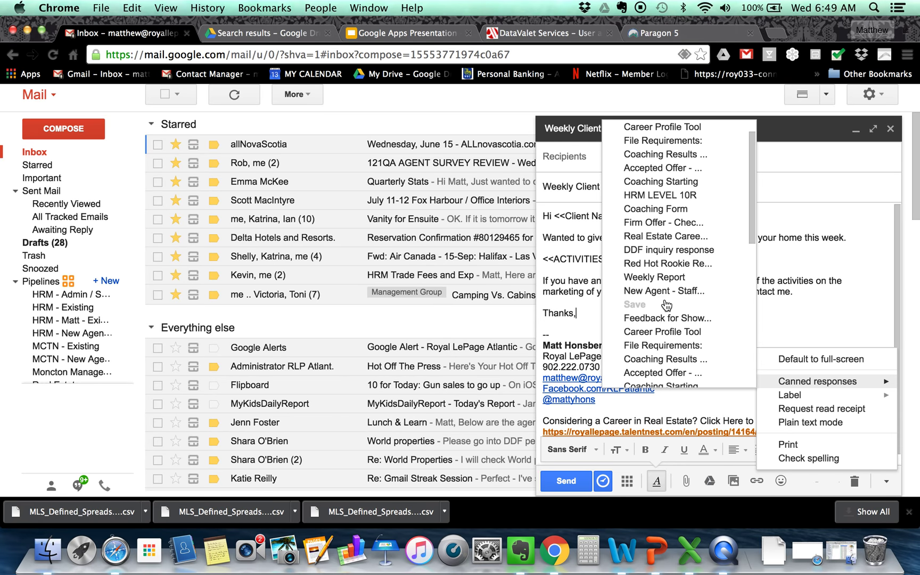
scroll(639, 304, "down", 5)
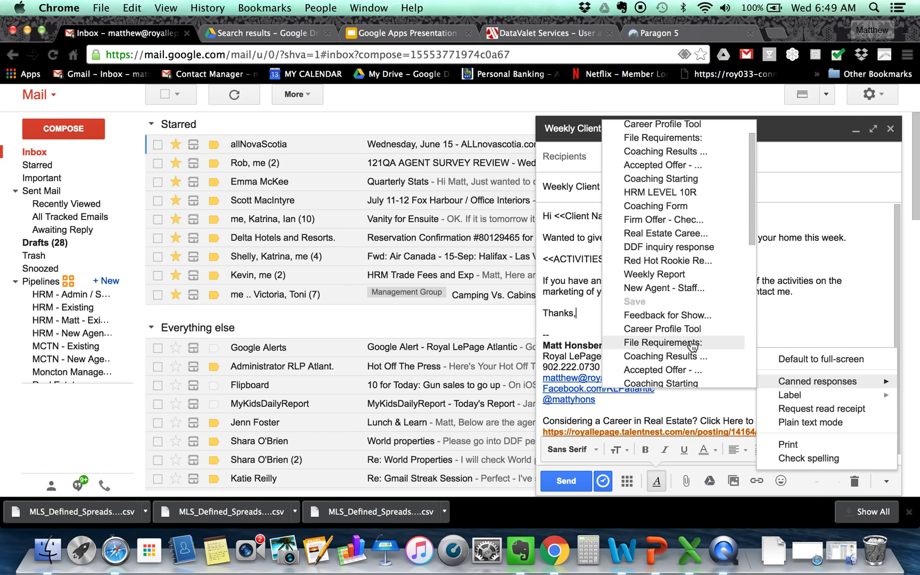
left_click(674, 317)
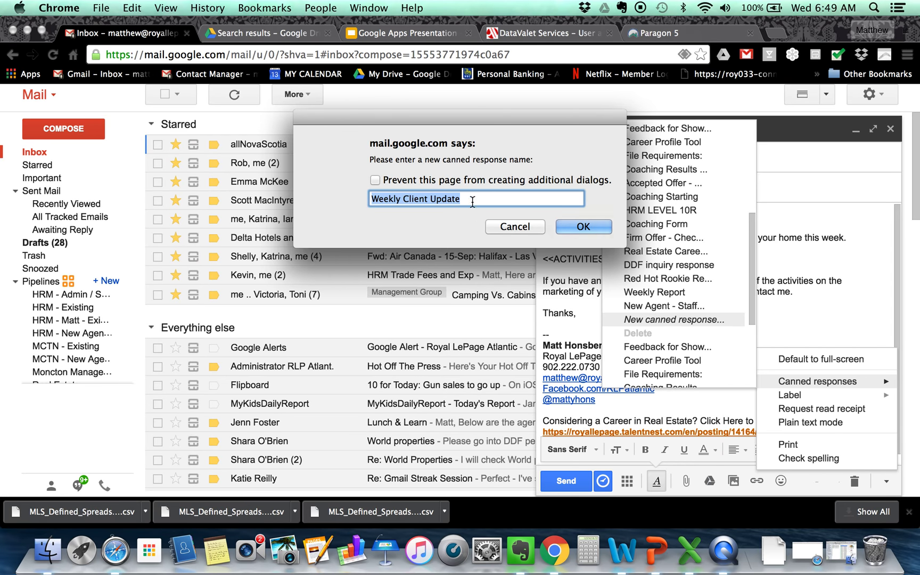
left_click(582, 227)
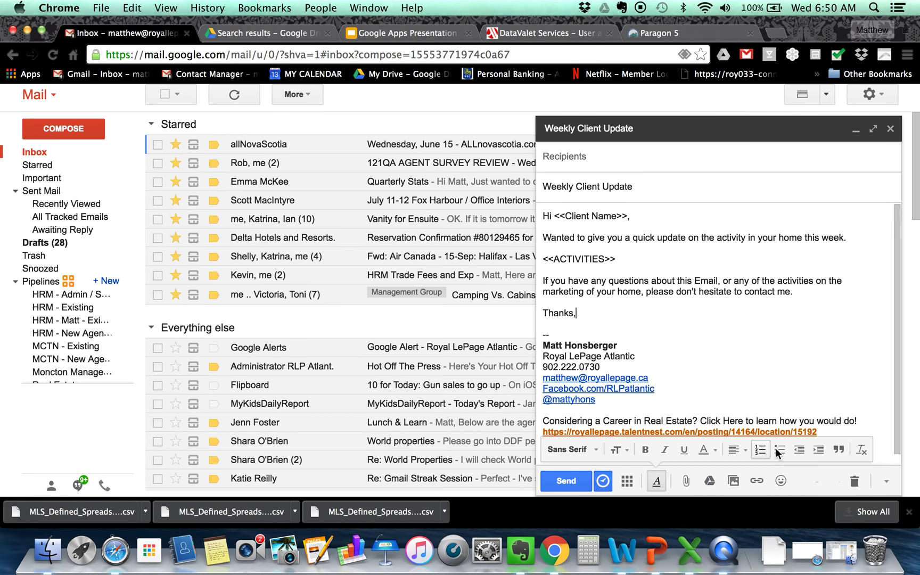
Discard the draft and insert the "Weekly Client Update" canned response into a new message.
left_click(854, 480)
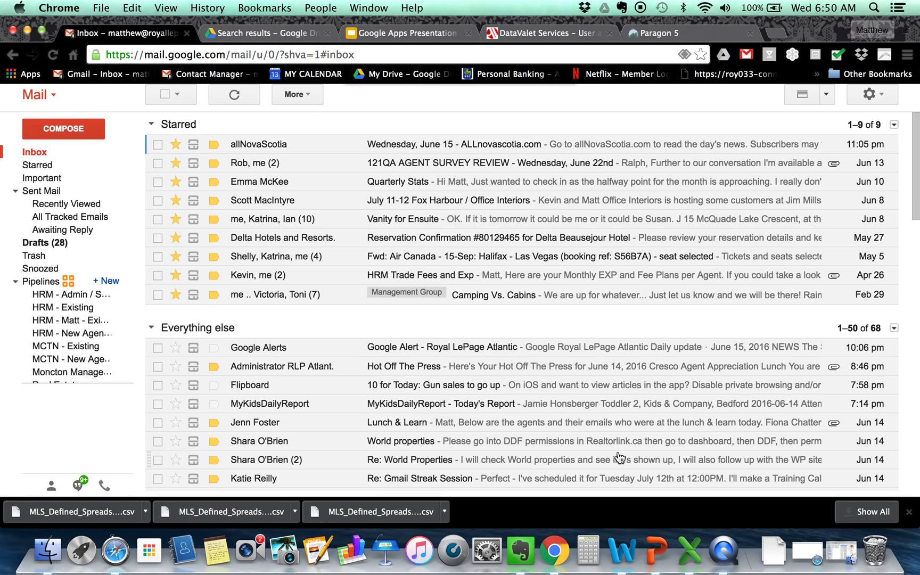
left_click(61, 129)
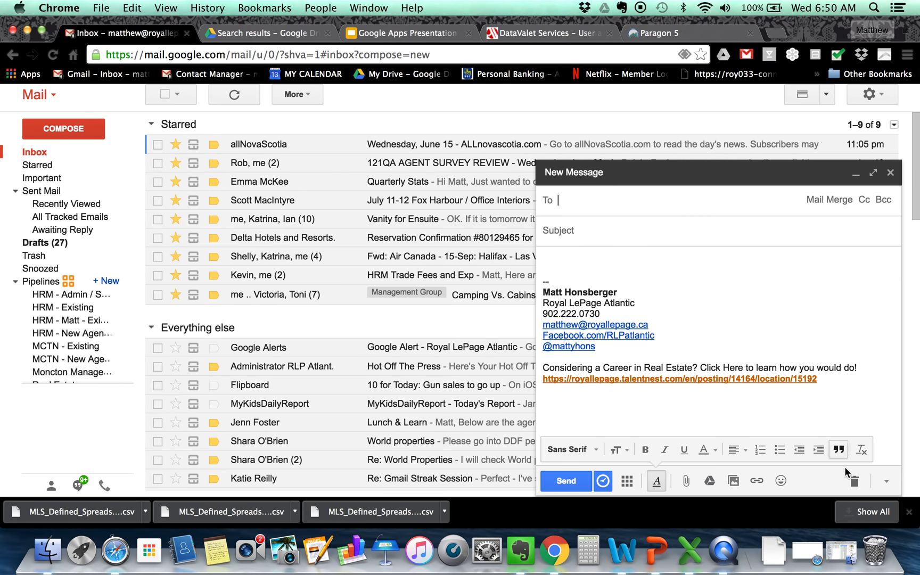
left_click(887, 481)
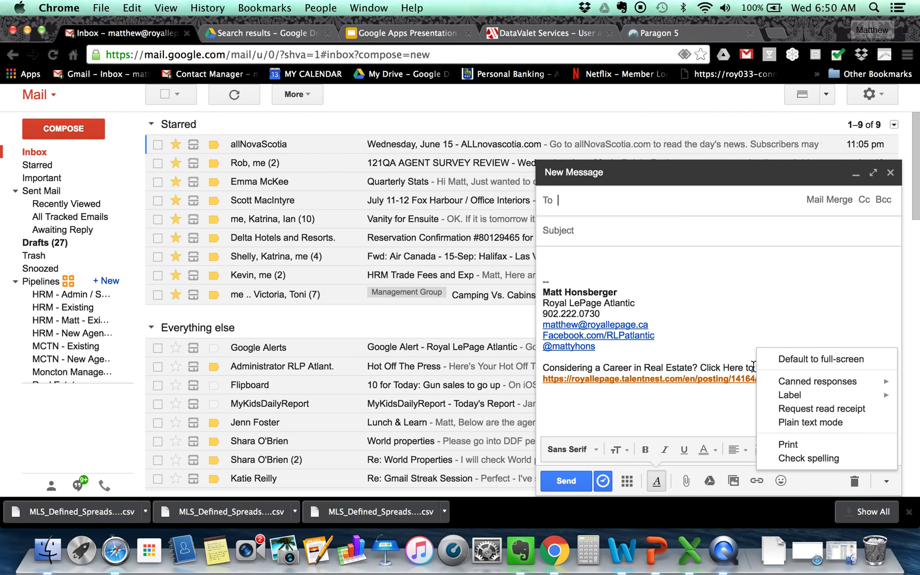
mouse_move(820, 381)
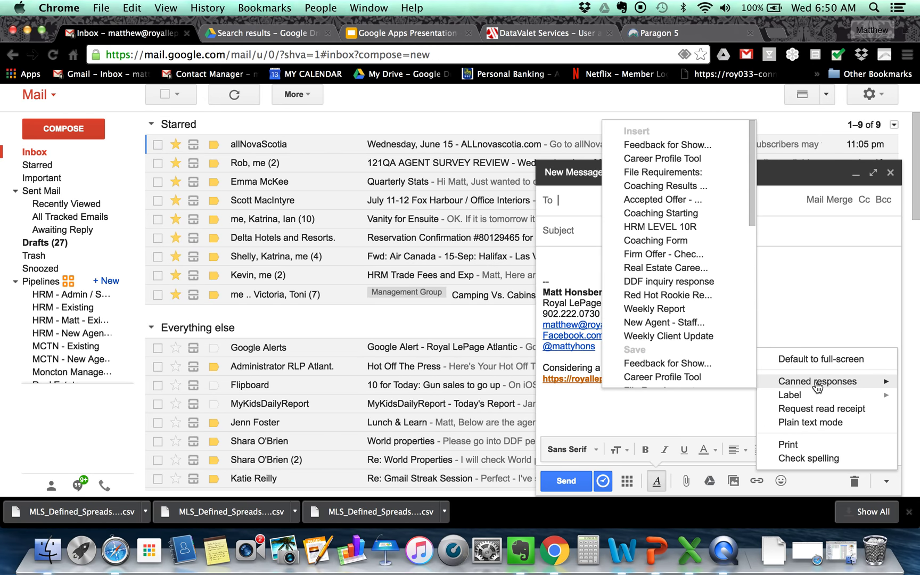
left_click(674, 336)
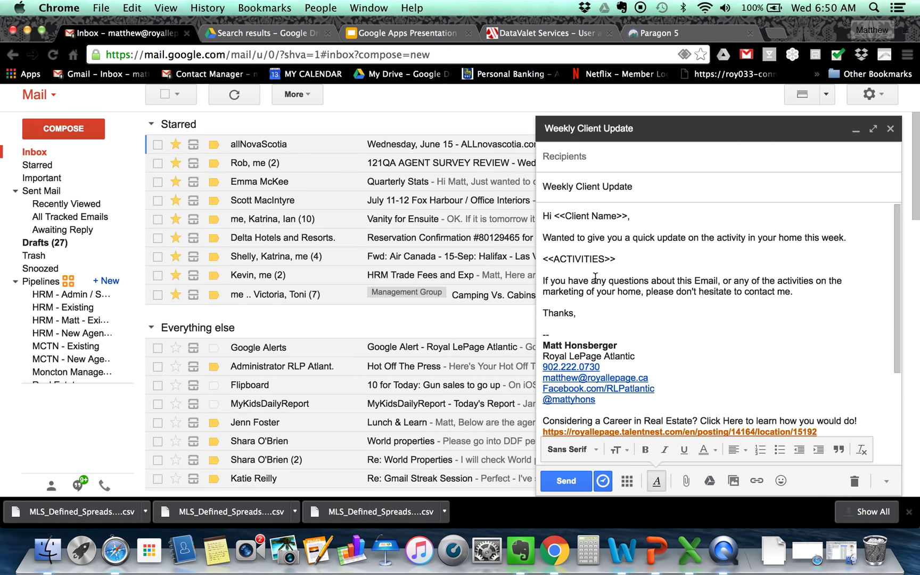
Address the message to the client by choosing the suggested contact as recipient.
left_click(568, 157)
type("mattyhon")
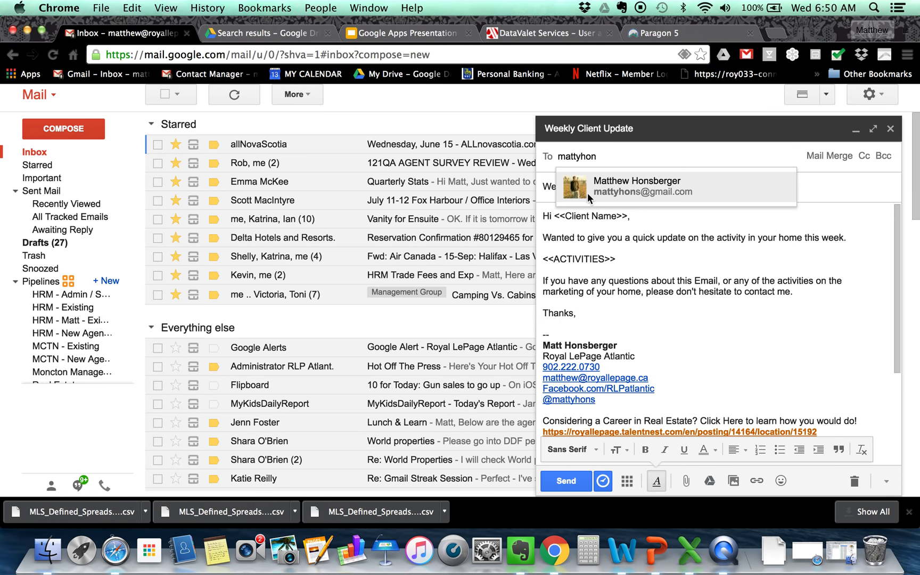
left_click(588, 193)
Replace the "<<Client Name>>" placeholder in the greeting with the client's first name, keeping the comma.
left_click_drag(629, 216, 557, 216)
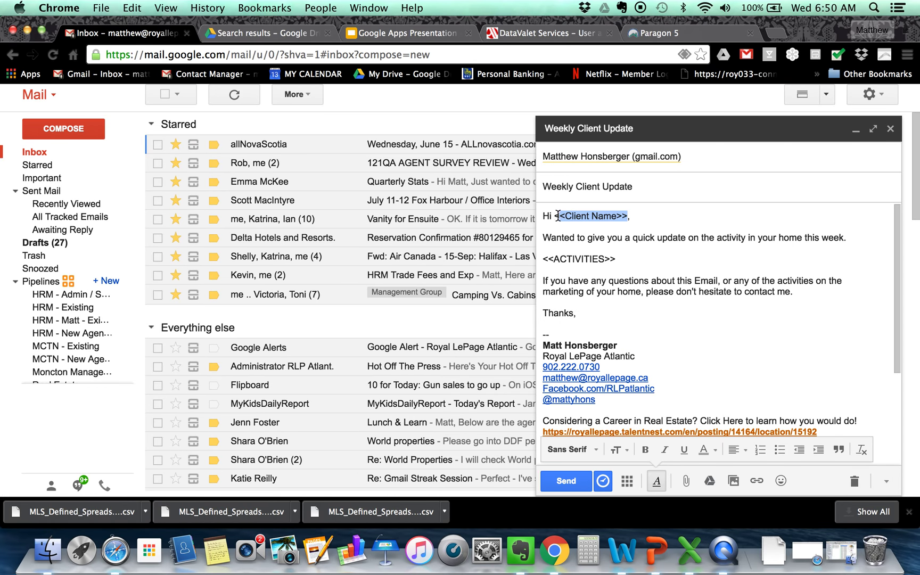
left_click(556, 216)
triple_click(593, 217)
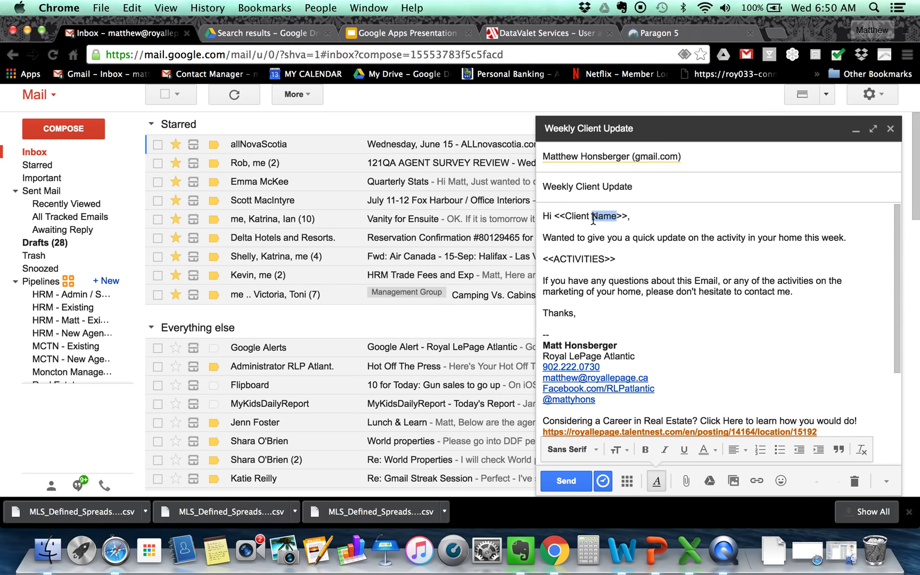
left_click(593, 217)
left_click_drag(630, 216, 554, 219)
type("Matt,")
Replace the "<<ACTIVITIES>>" placeholder with "We had 3 showing and 2 online inquiries.".
left_click_drag(618, 259, 540, 265)
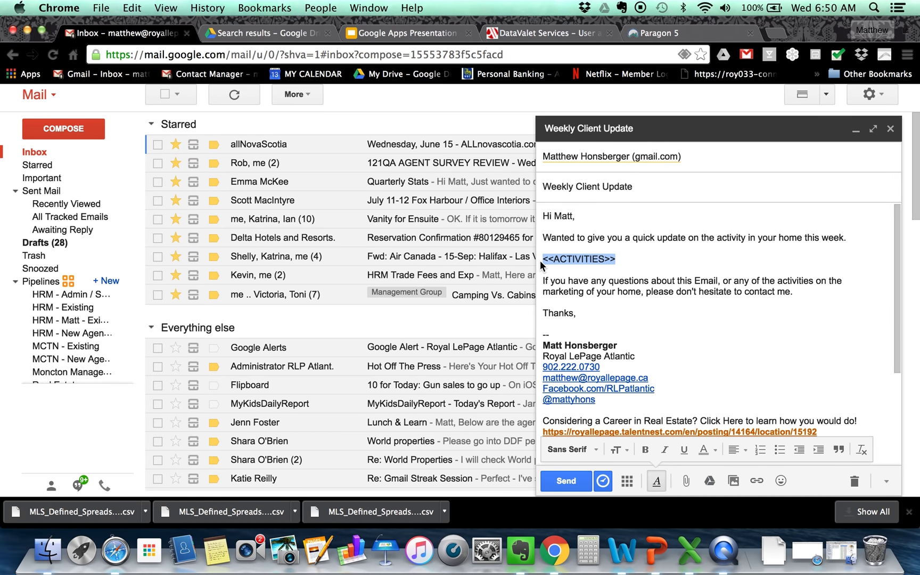
type("We had 3 showing sn")
key("BackSpace")
key("BackSpace")
type("and 2 online inquiries.")
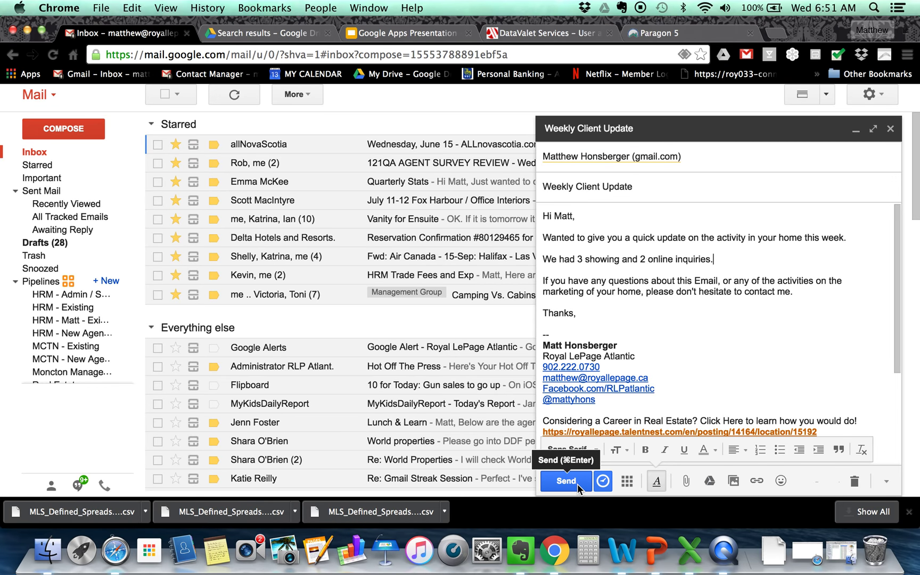
Examine the insert and save options for canned responses, and return to the message body without saving.
left_click(885, 481)
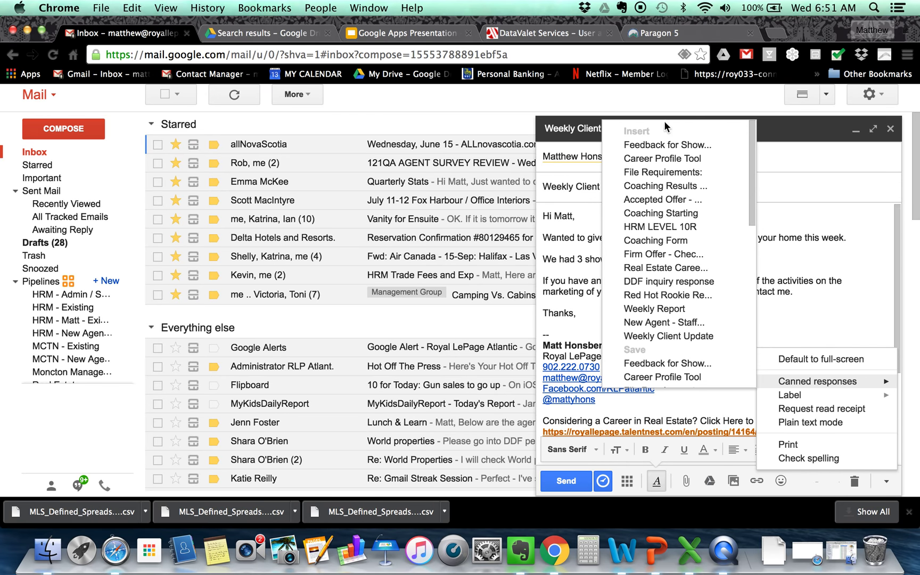
scroll(717, 306, "down", 3)
scroll(717, 307, "down", 2)
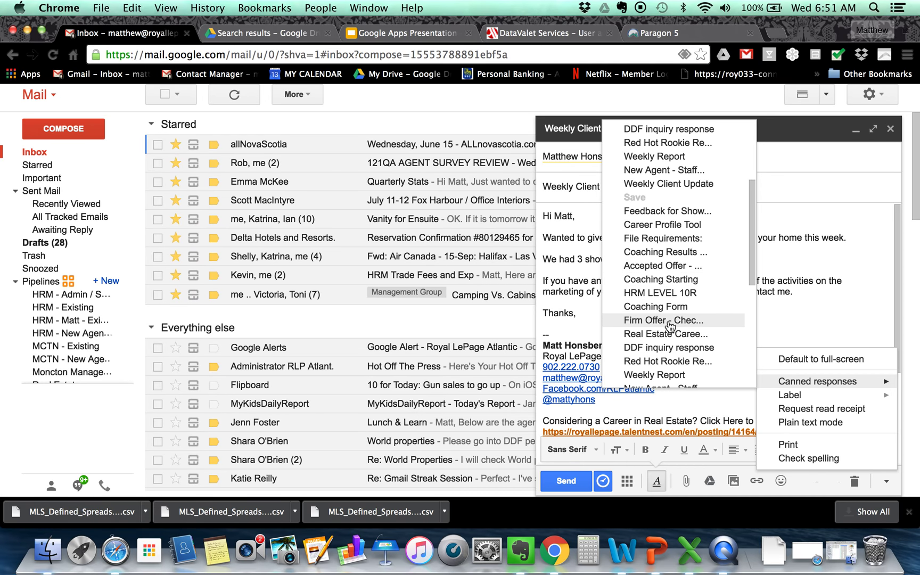
scroll(695, 348, "down", 2)
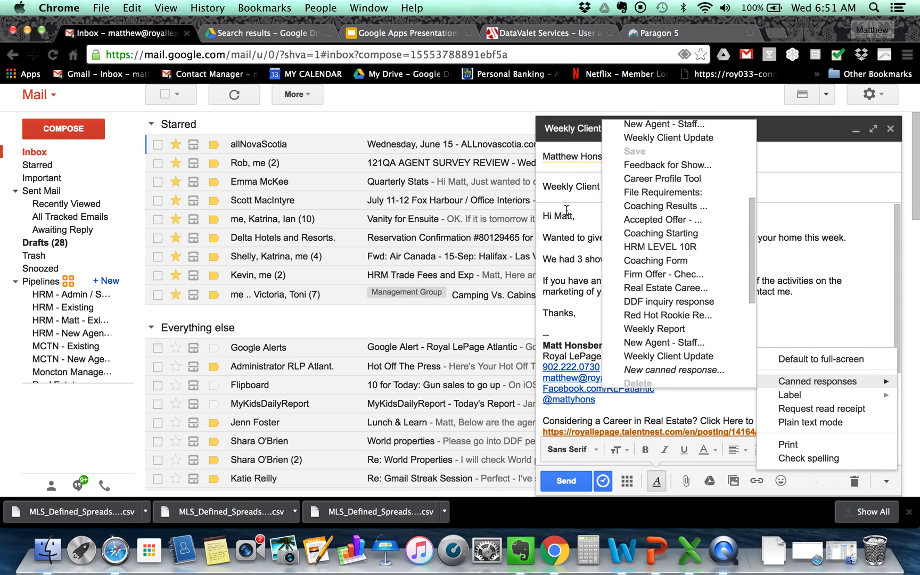
left_click_drag(554, 216, 574, 216)
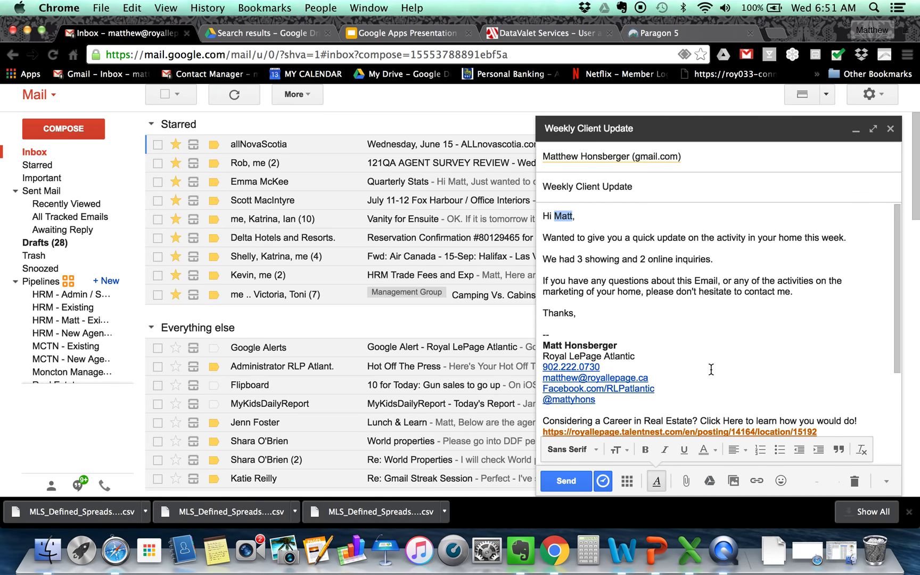
left_click(627, 304)
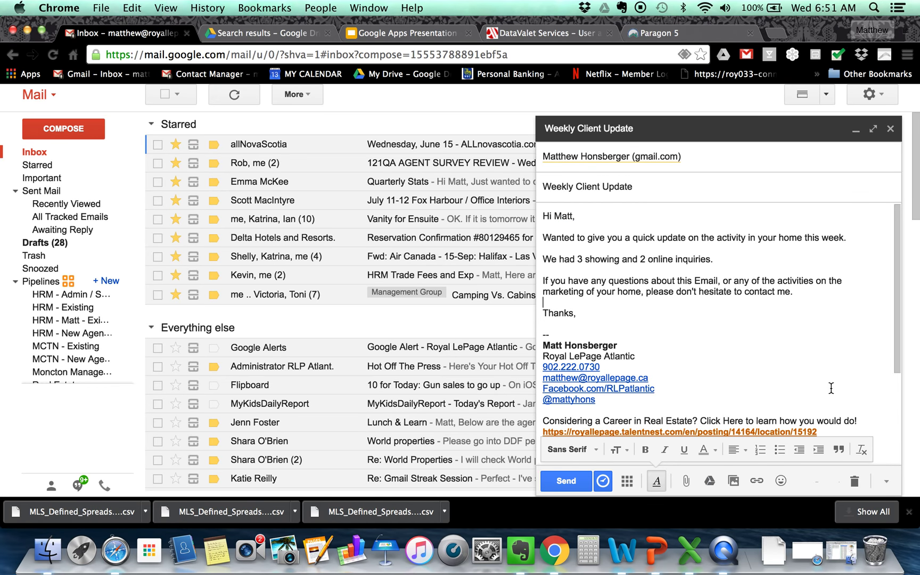